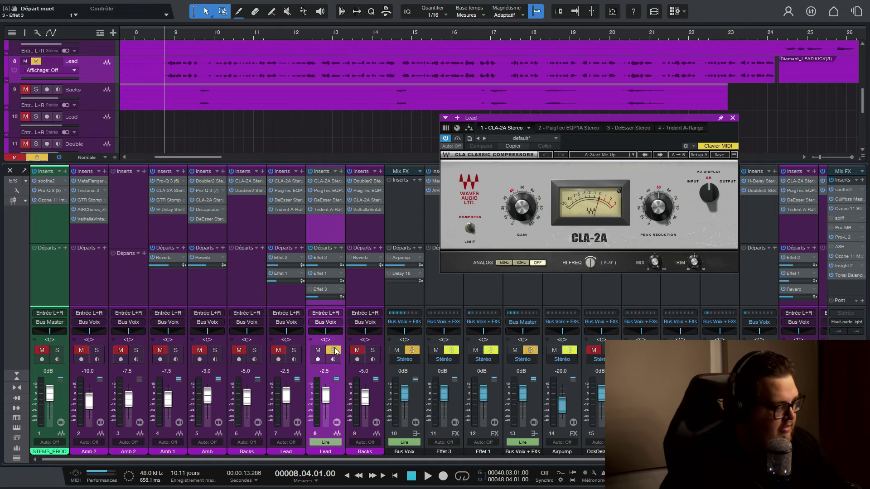
Bypass the Lead channel's inserts and play the vocal to compare the dry sound with the CLA-2A compressor
{"action": "left_click", "coordinate": [309, 171]}
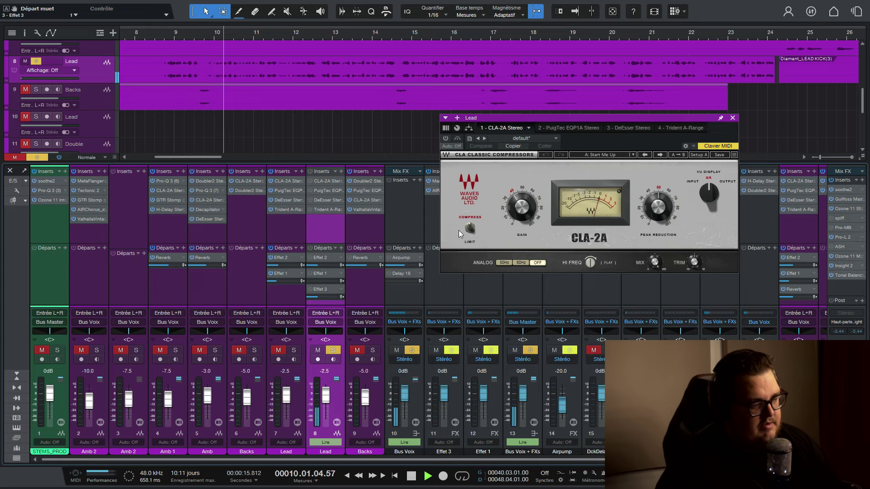
{"action": "key", "text": "space"}
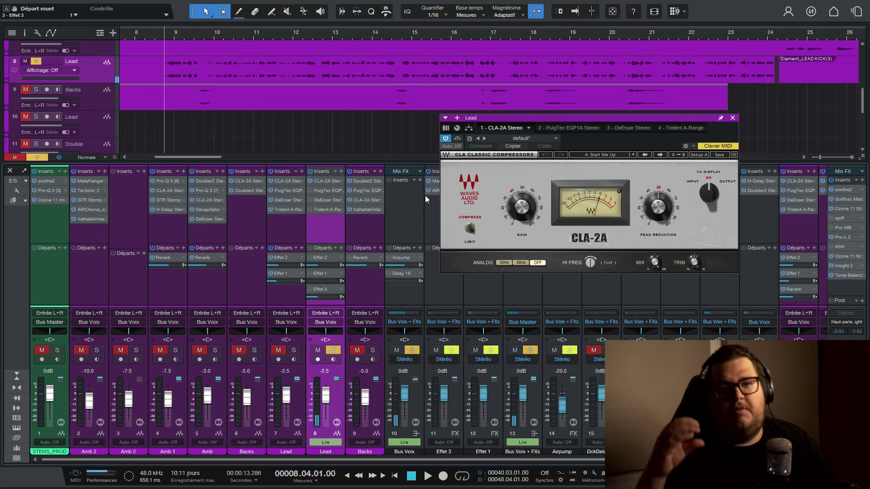
{"action": "key", "text": "space"}
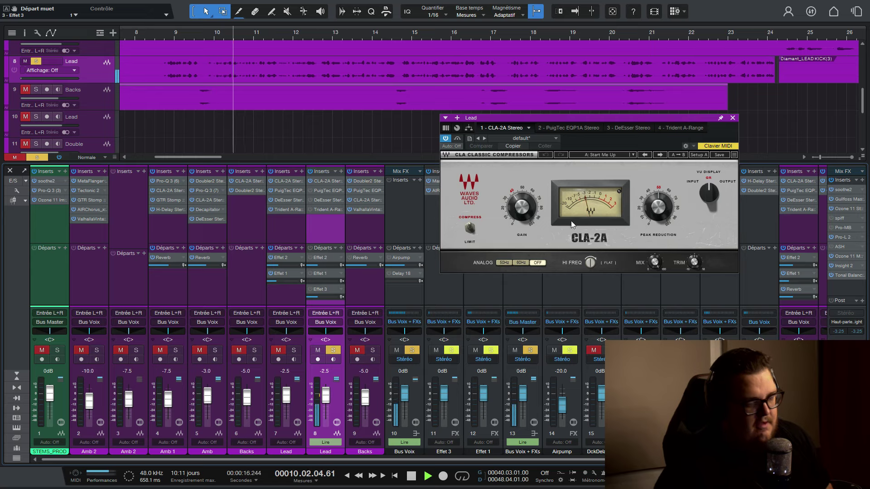
{"action": "key", "text": "space"}
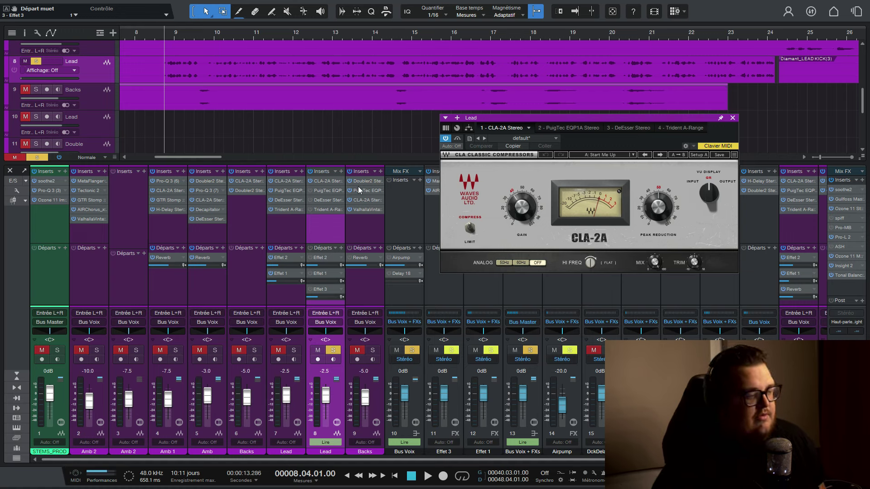
Open the PuigTec EQP1A on the Lead channel, audition the vocal through it and close the plugin
{"action": "left_click", "coordinate": [326, 192]}
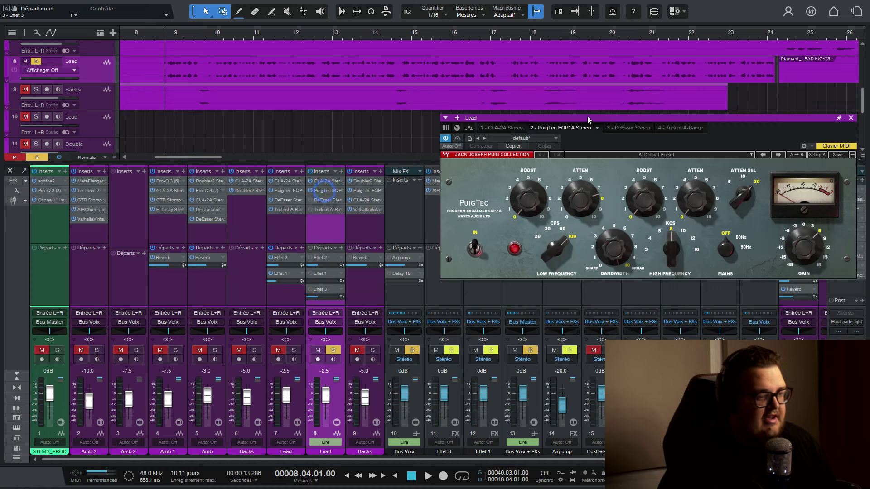
{"action": "left_click_drag", "start_coordinate": [588, 118], "coordinate": [429, 129]}
{"action": "mouse_move", "coordinate": [430, 215]}
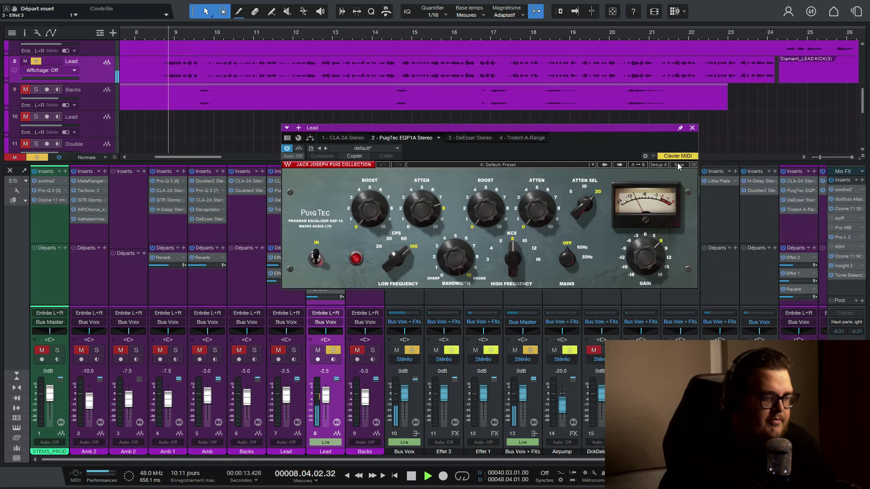
{"action": "left_click", "coordinate": [691, 127]}
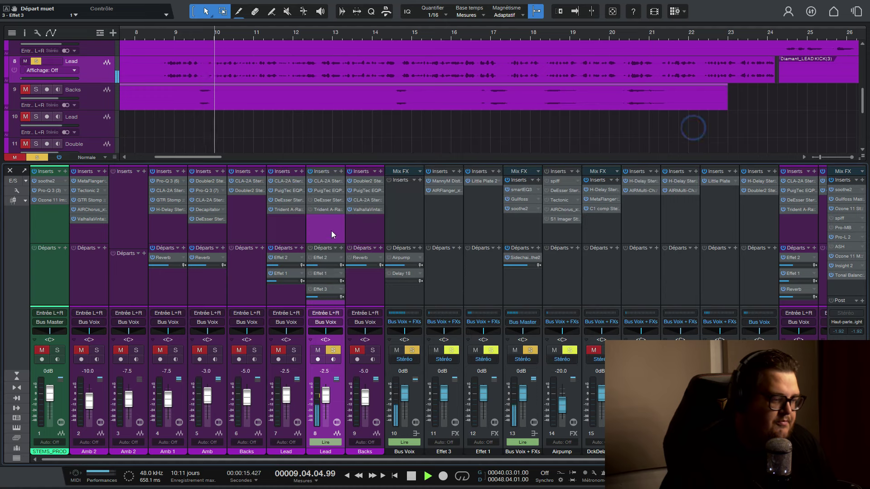
{"action": "key", "text": "space"}
Open the DeEsser on the Lead channel and audition the vocal through it
{"action": "left_click", "coordinate": [320, 200]}
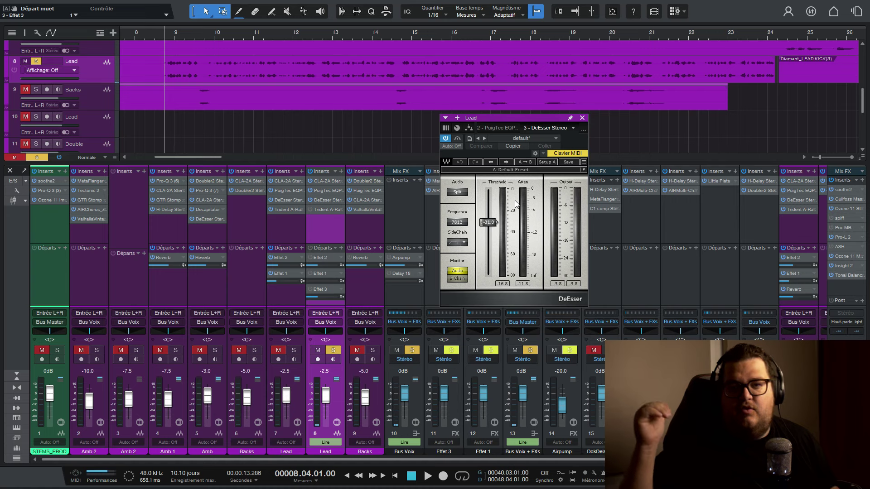
{"action": "key", "text": "space"}
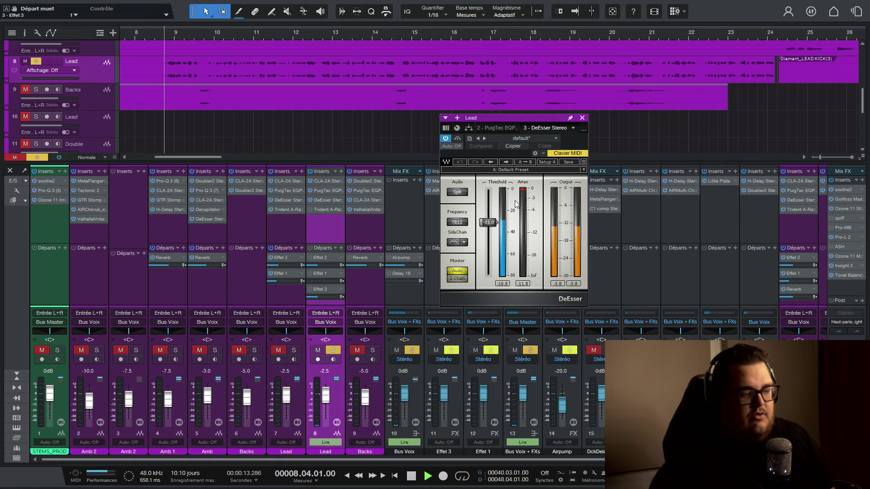
{"action": "key", "text": "space"}
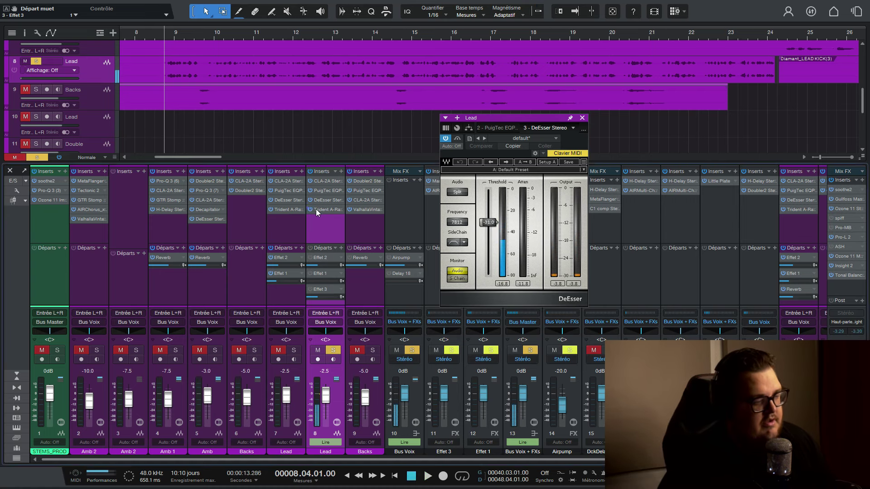
Open the Trident A-Range equalizer on the Lead channel, audition the vocal and close the plugin
{"action": "left_click", "coordinate": [319, 209]}
{"action": "left_click_drag", "start_coordinate": [603, 119], "coordinate": [430, 118]}
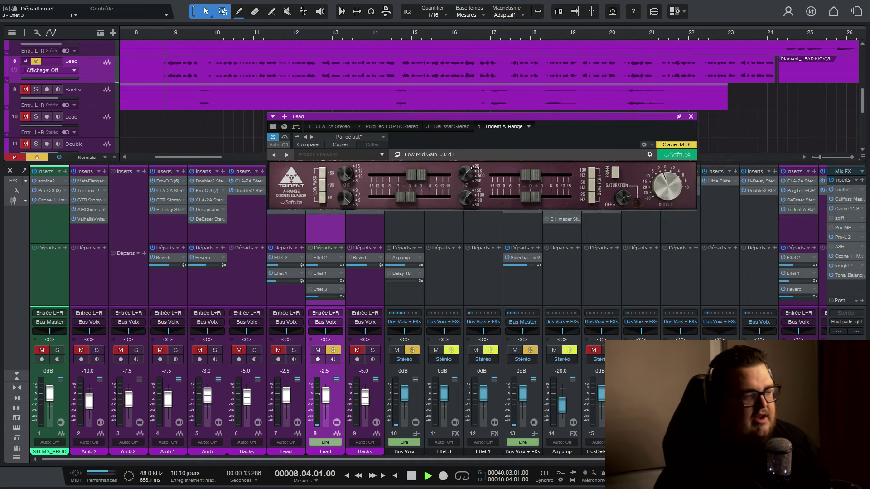
{"action": "key", "text": "space"}
{"action": "left_click", "coordinate": [691, 117]}
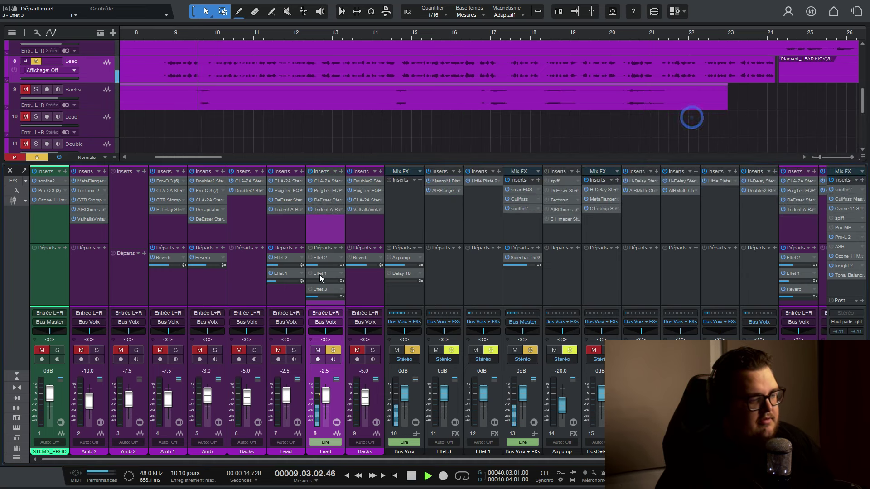
{"action": "key", "text": "space"}
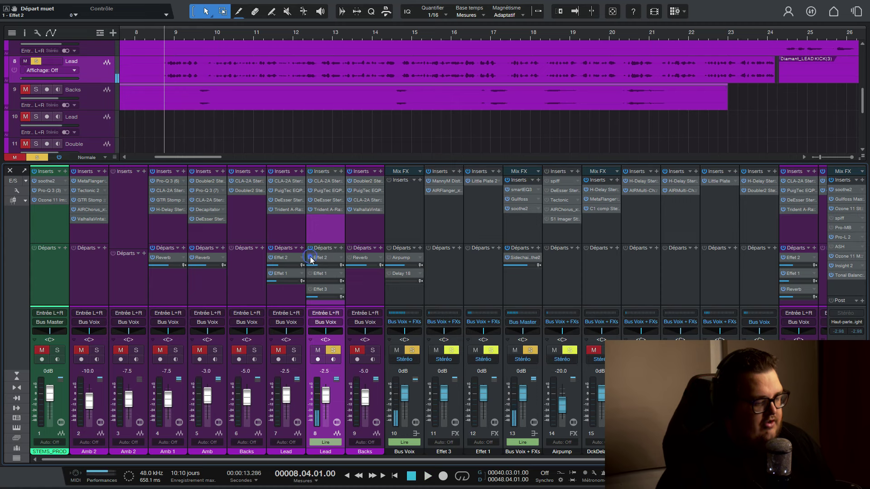
Set the low cut of the Little Plate 2 reverb on Effet 1 to 1000 Hz and close the plugin
{"action": "left_click", "coordinate": [483, 182]}
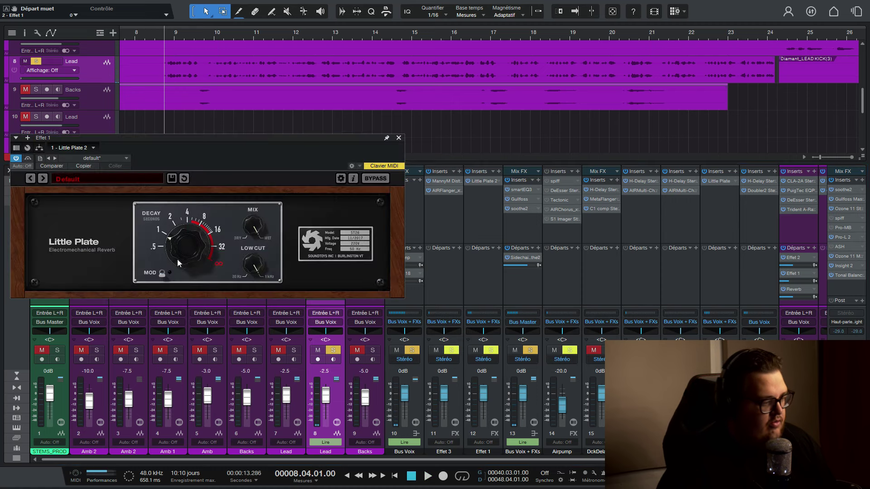
{"action": "left_click_drag", "start_coordinate": [253, 268], "coordinate": [341, 177]}
{"action": "left_click", "coordinate": [398, 138]}
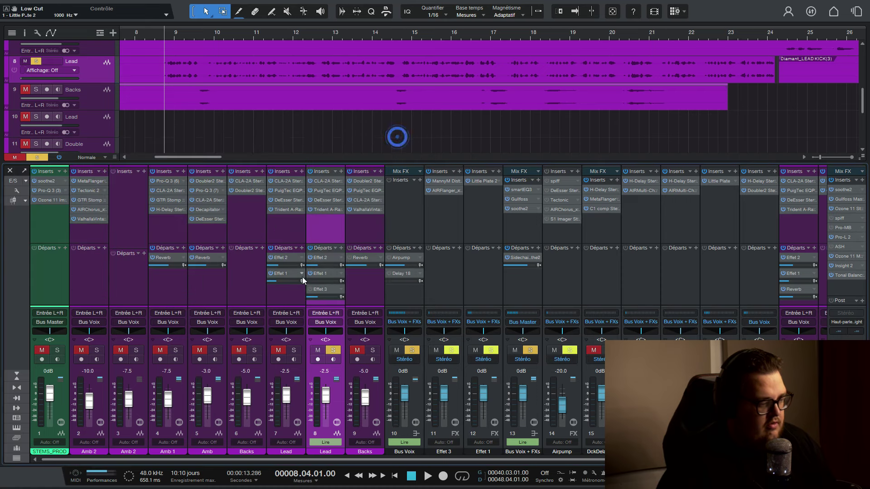
Set the Lead channel's Effet 1 send level to -27.5 dB during playback
{"action": "key", "text": "space"}
{"action": "left_click", "coordinate": [315, 281]}
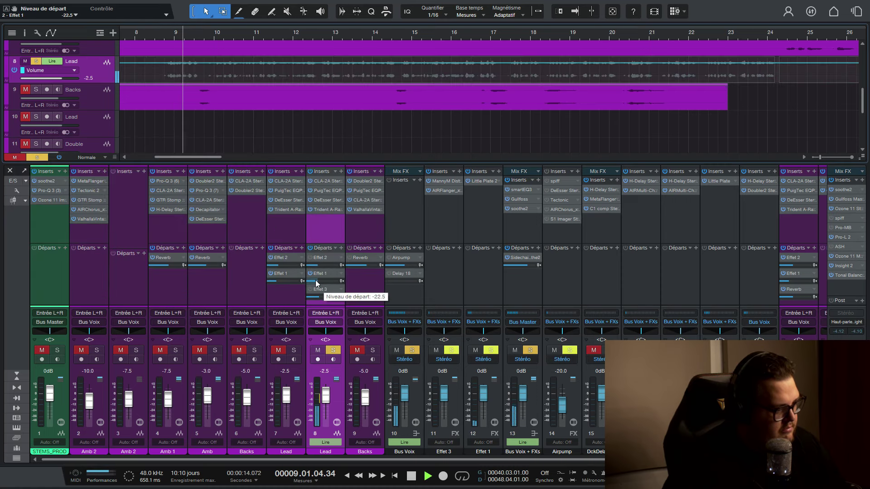
{"action": "scroll", "coordinate": [315, 280], "scroll_direction": "down", "scroll_amount": 1}
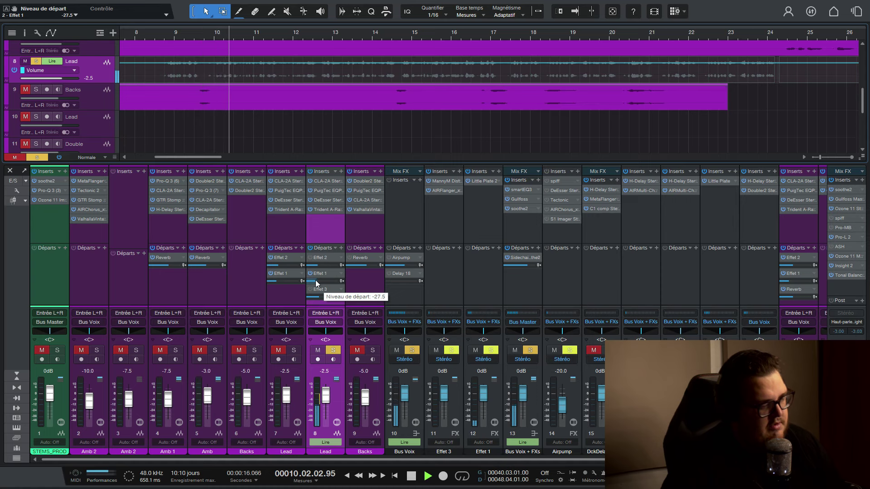
{"action": "scroll", "coordinate": [315, 280], "scroll_direction": "down", "scroll_amount": 3}
Enlarge the mixer's sends area slightly, stop playback and turn off the Lead track's automation display
{"action": "left_click", "coordinate": [321, 231]}
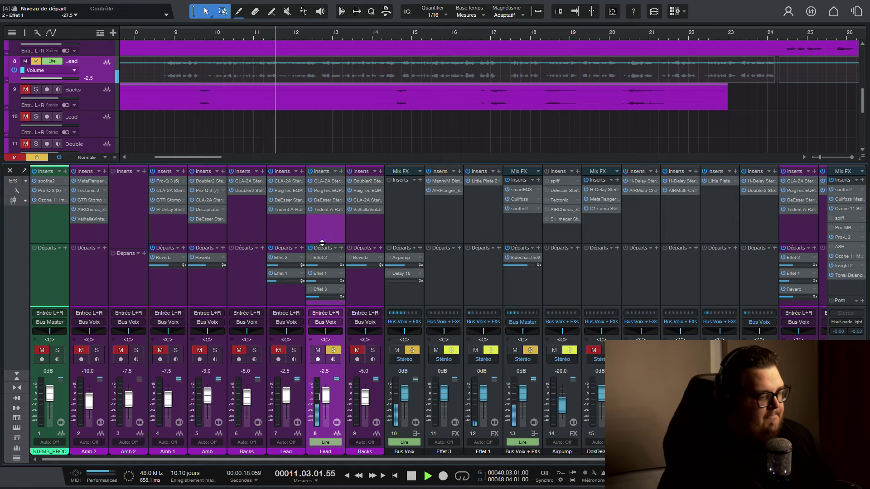
{"action": "mouse_move", "coordinate": [321, 243]}
{"action": "left_mouse_down"}
{"action": "mouse_move", "coordinate": [321, 230]}
{"action": "mouse_move", "coordinate": [322, 237]}
{"action": "left_mouse_up"}
{"action": "key", "text": "space"}
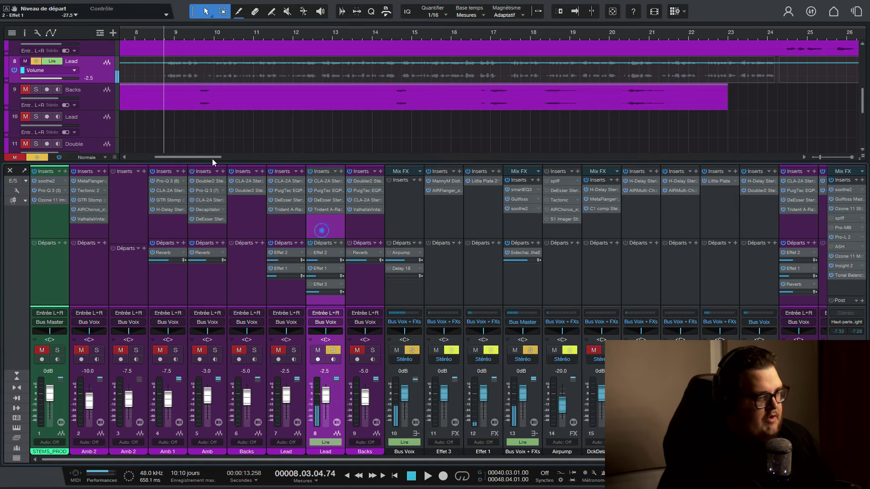
{"action": "left_click", "coordinate": [62, 70]}
{"action": "left_click", "coordinate": [70, 75]}
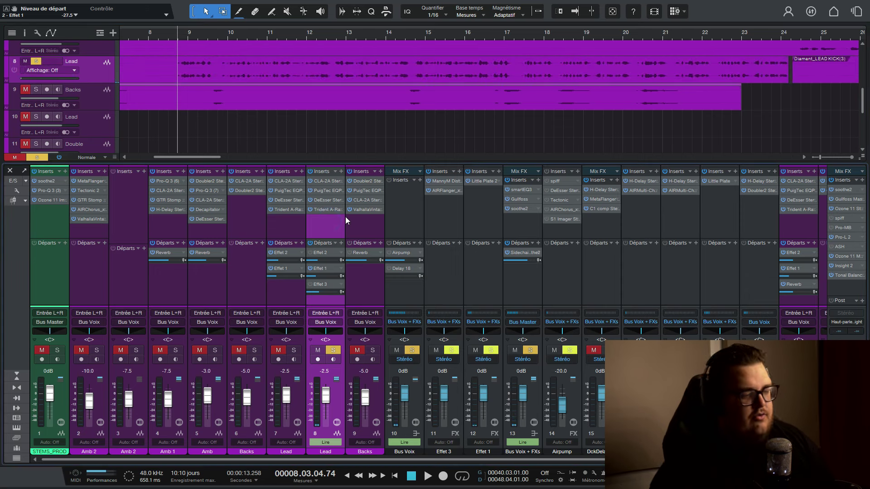
Add the FIRETHEGOLD plugin as the fifth insert on the Lead channel and move its window clear of the channel
{"action": "left_click", "coordinate": [341, 172]}
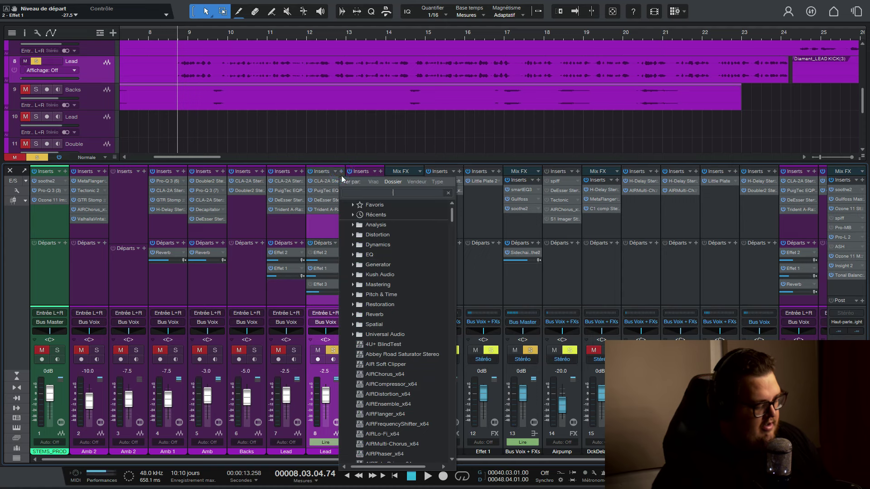
{"action": "type", "text": "goat"}
{"action": "double_click", "coordinate": [404, 221]}
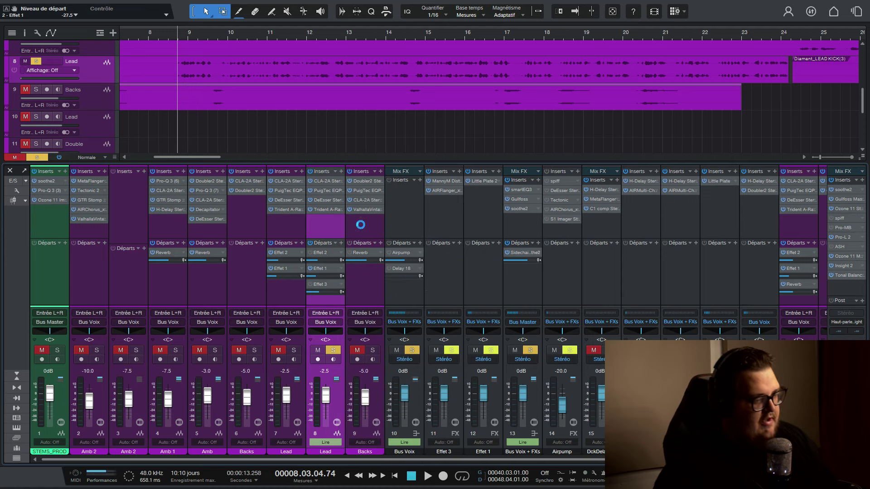
{"action": "left_click_drag", "start_coordinate": [529, 141], "coordinate": [376, 74]}
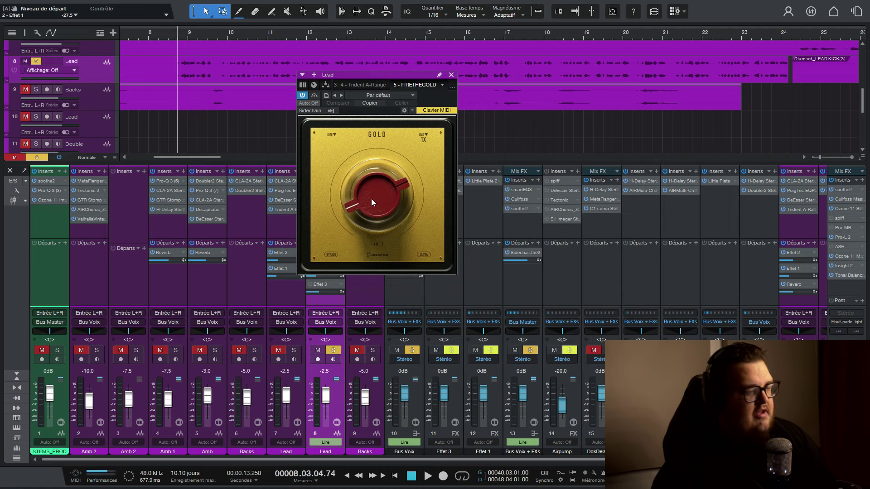
Sweep the FIRETHEGOLD threshold between -24 and 24 dB, ending at 24 dB, and audition the Lead vocal at that setting
{"action": "left_click_drag", "start_coordinate": [382, 205], "coordinate": [406, 54]}
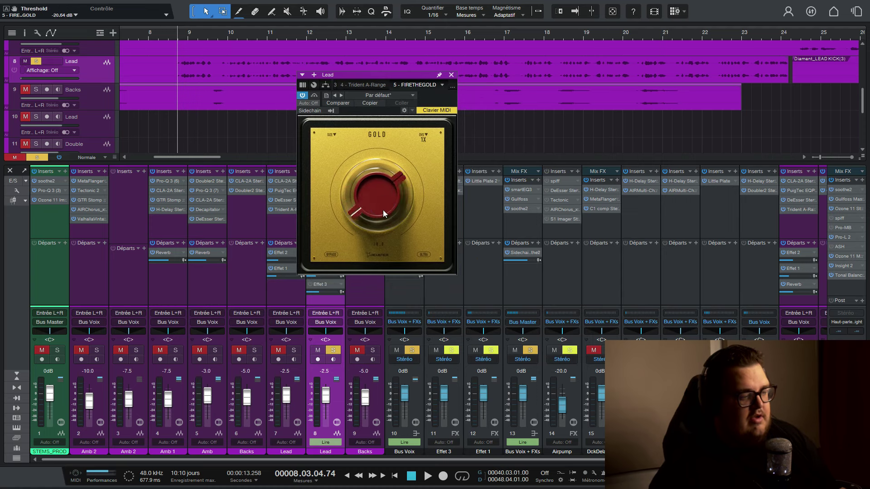
{"action": "left_click_drag", "start_coordinate": [383, 210], "coordinate": [482, 79]}
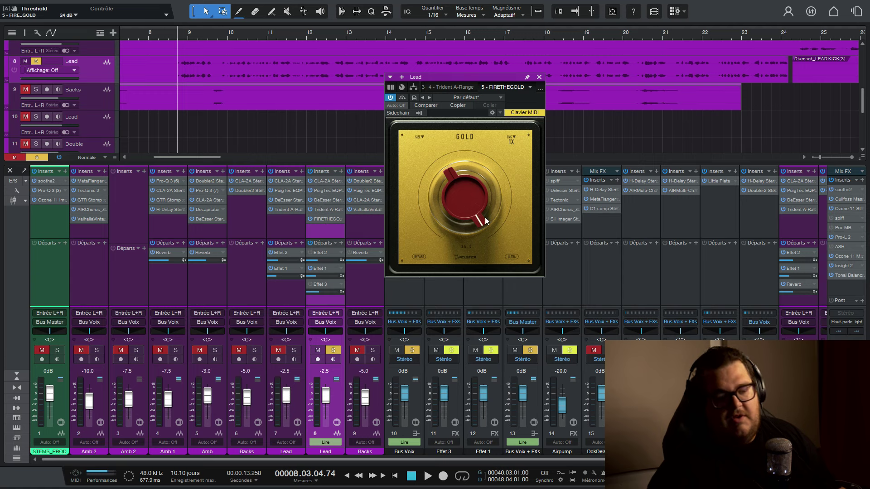
{"action": "left_click_drag", "start_coordinate": [452, 244], "coordinate": [444, 360]}
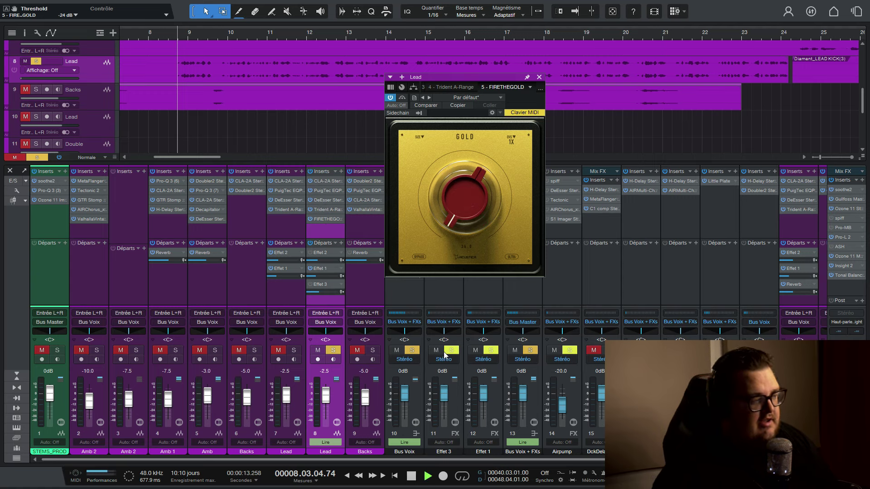
{"action": "left_click_drag", "start_coordinate": [450, 227], "coordinate": [453, 180]}
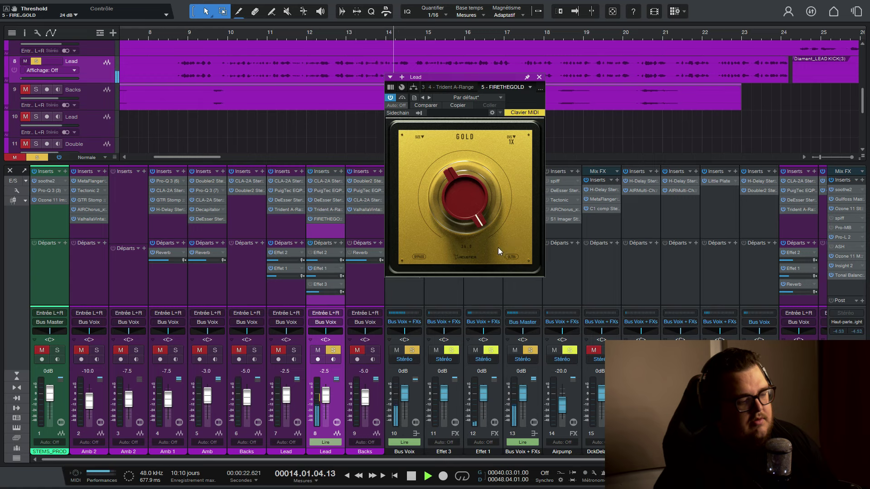
{"action": "key", "text": "space"}
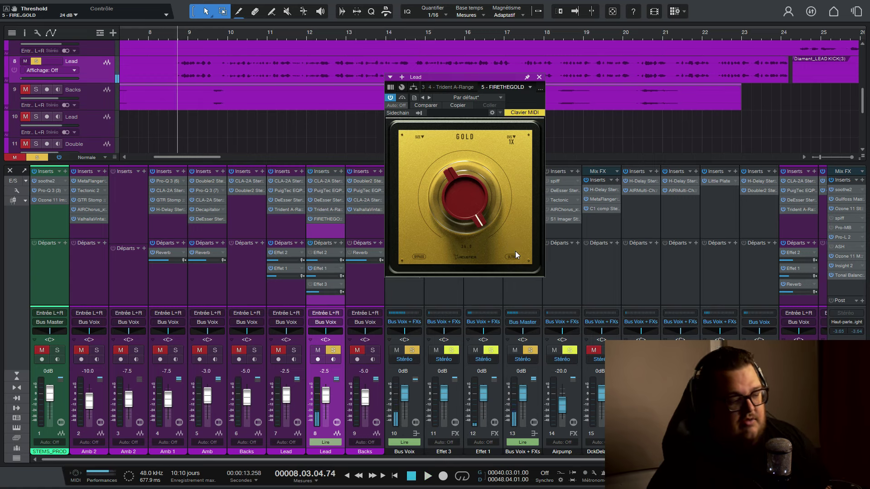
{"action": "key", "text": "space"}
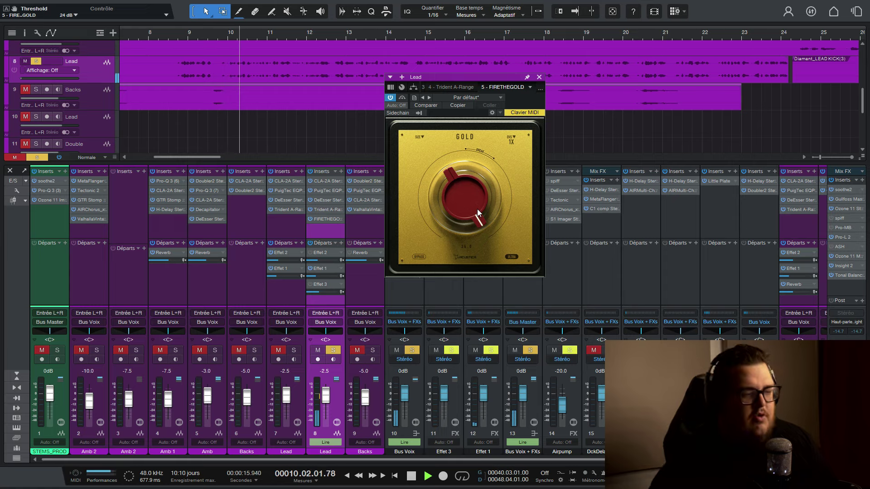
{"action": "key", "text": "space"}
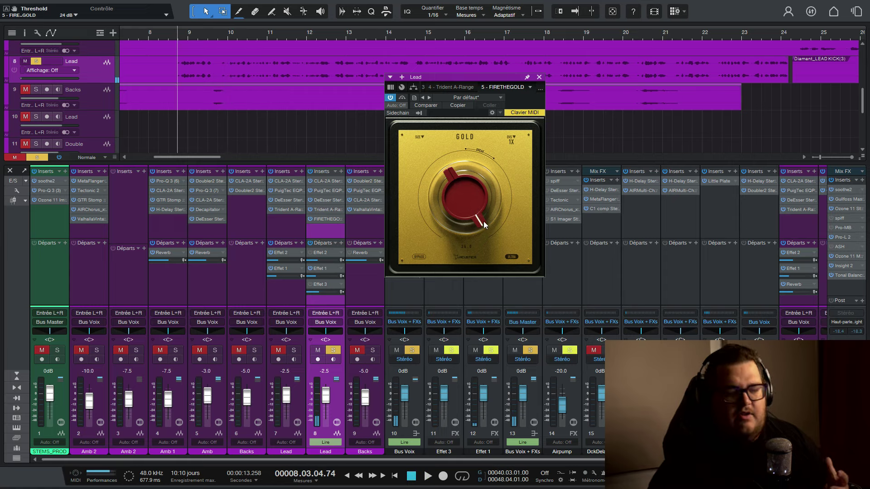
Lower the FIRETHEGOLD threshold to -24 dB and raise it to 14.16 dB while the Lead vocal plays
{"action": "left_click_drag", "start_coordinate": [464, 210], "coordinate": [463, 232]}
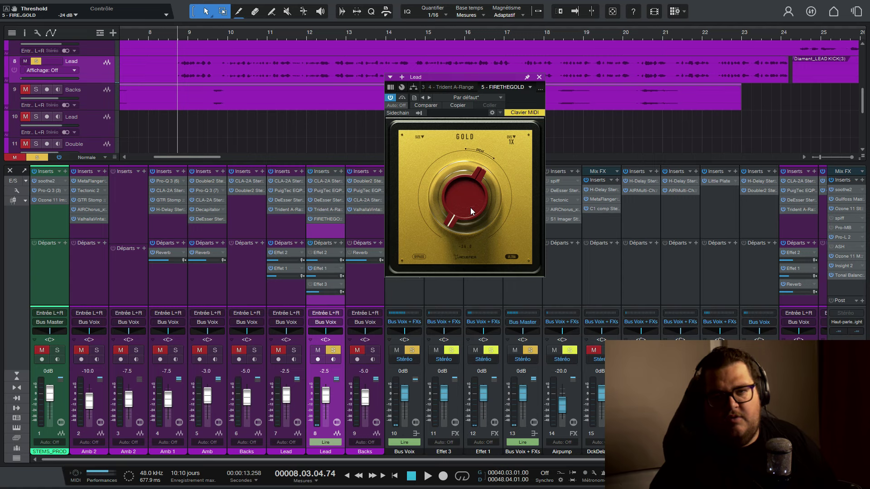
{"action": "key", "text": "space"}
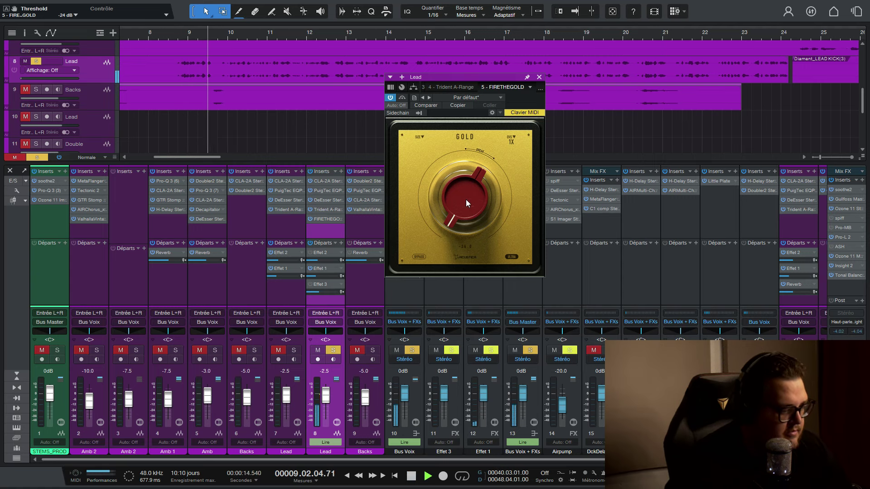
{"action": "left_click_drag", "start_coordinate": [466, 199], "coordinate": [461, 126]}
{"action": "key", "text": "space"}
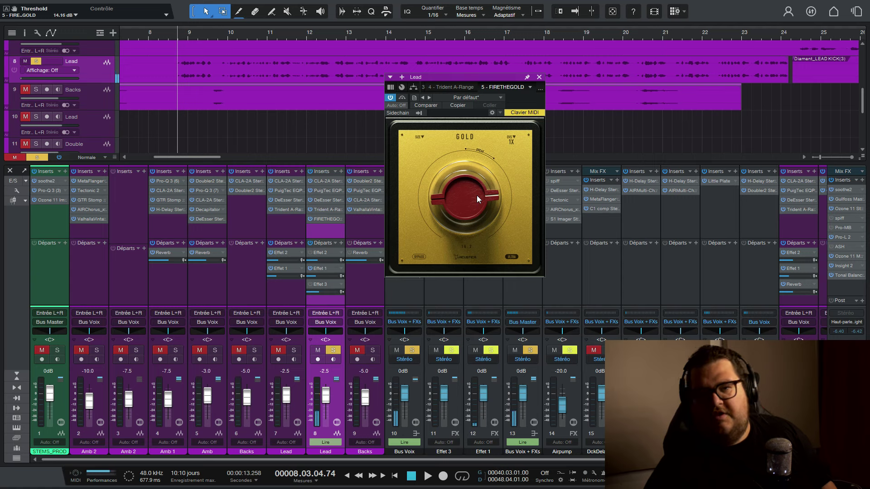
Bring the FIRETHEGOLD threshold down to 2.4 dB while the Lead vocal plays
{"action": "left_click_drag", "start_coordinate": [472, 198], "coordinate": [471, 206]}
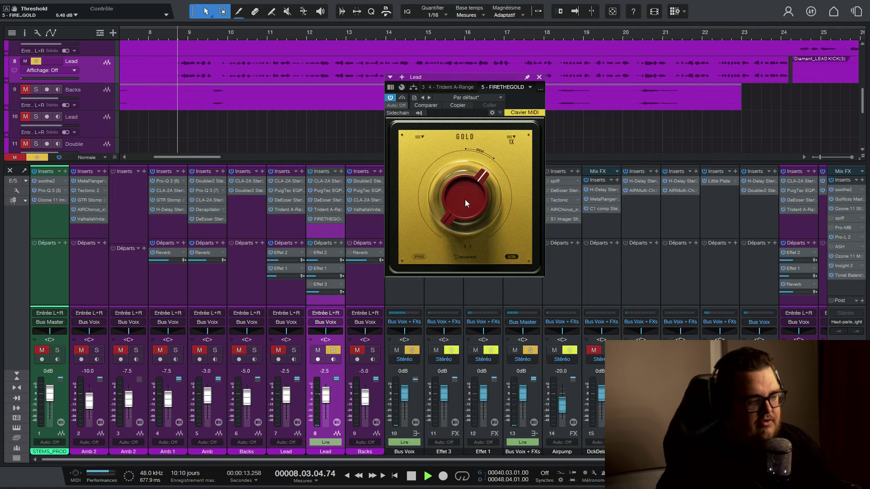
{"action": "key", "text": "space"}
{"action": "left_click_drag", "start_coordinate": [465, 199], "coordinate": [462, 205]}
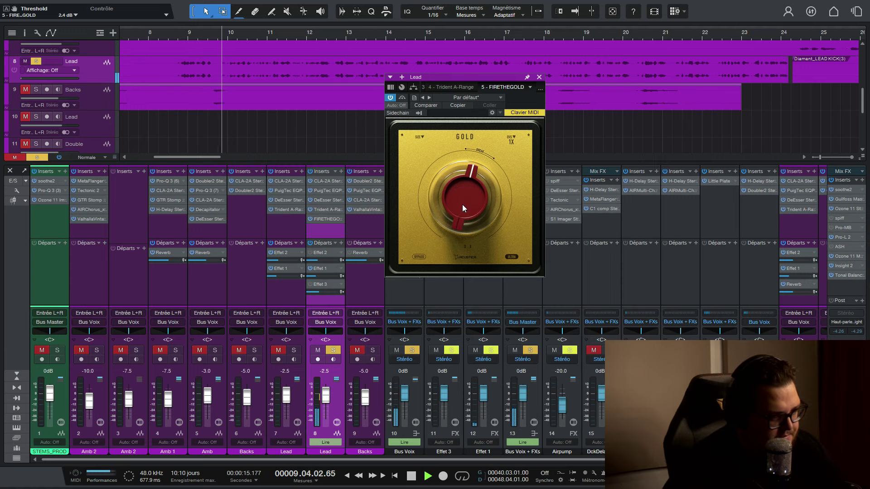
Compare the Lead vocal with FIRETHEGOLD bypassed and active, and raise the plugin's threshold to 7.2 dB during playback
{"action": "left_click", "coordinate": [404, 101]}
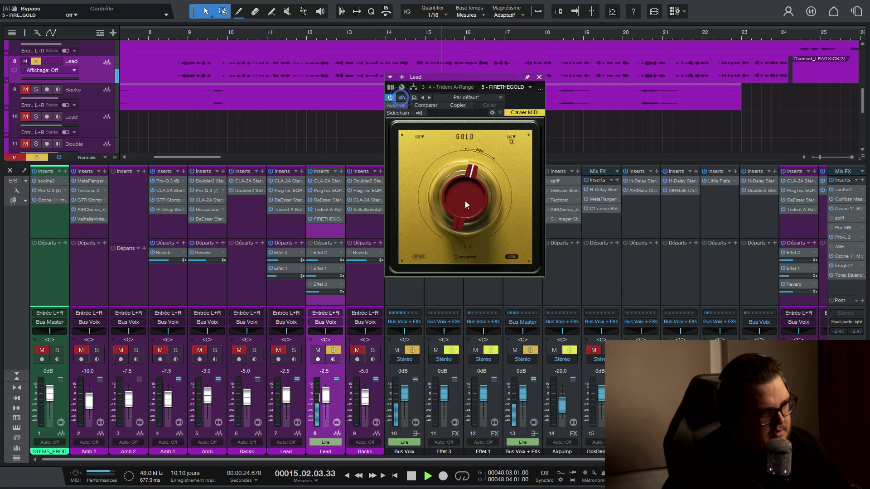
{"action": "left_click_drag", "start_coordinate": [465, 200], "coordinate": [466, 194]}
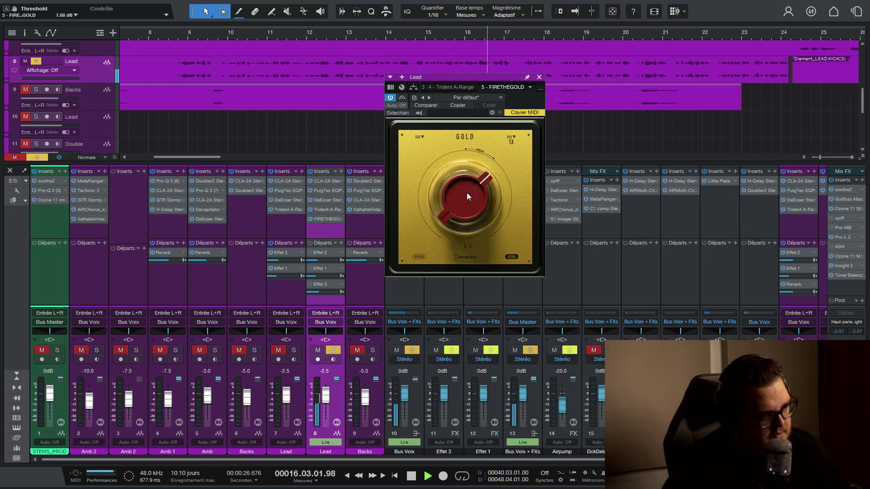
{"action": "left_click_drag", "start_coordinate": [467, 192], "coordinate": [466, 194]}
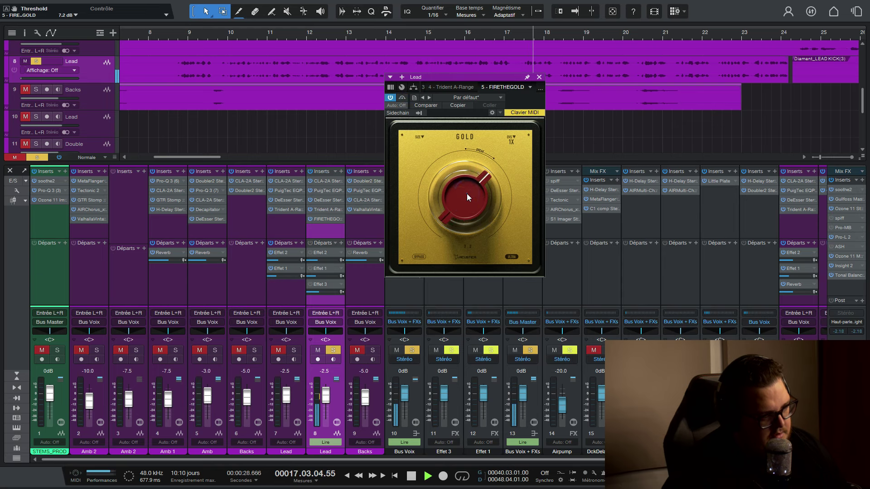
Bypass and re-enable FIRETHEGOLD while the Lead vocal plays, lower its threshold to 2.16 dB and stop playback
{"action": "left_click", "coordinate": [402, 99]}
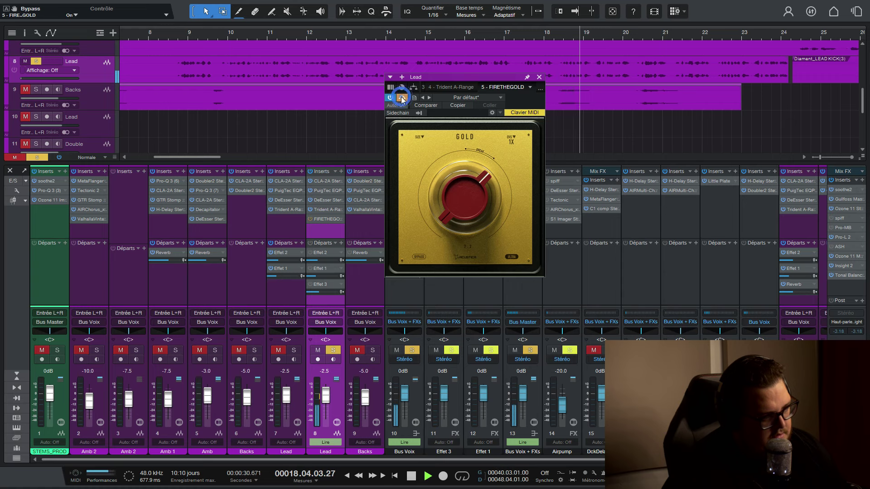
{"action": "left_click", "coordinate": [402, 99]}
{"action": "left_click_drag", "start_coordinate": [467, 195], "coordinate": [508, 187]}
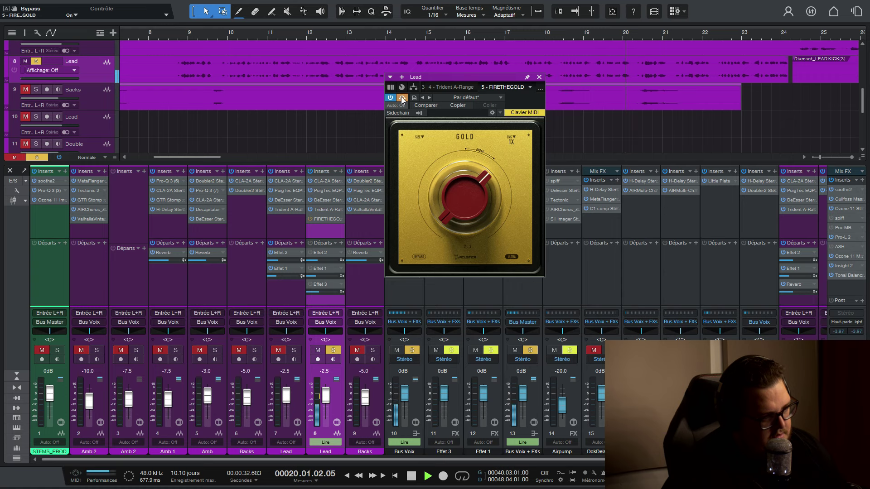
{"action": "key", "text": "space"}
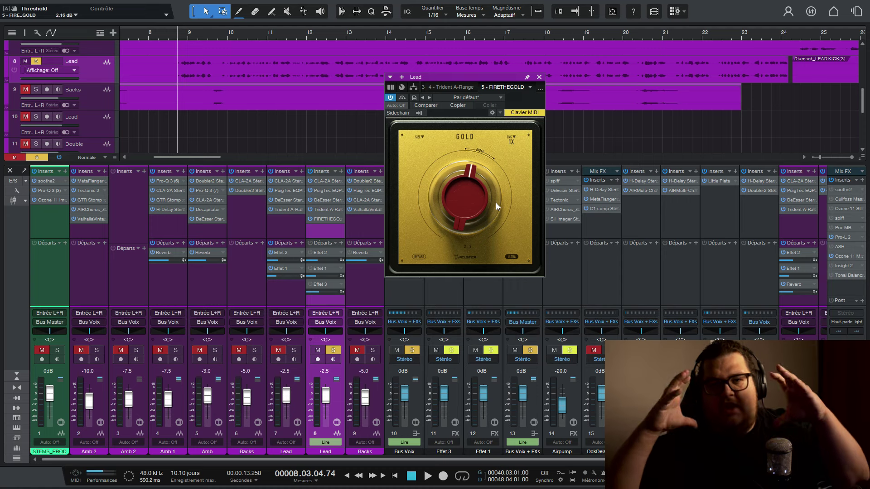
Switch off the FIRETHEGOLD insert on the Lead channel and enlarge the mixer to make room for more inserts
{"action": "scroll", "coordinate": [170, 35], "scroll_direction": "up", "scroll_amount": 5}
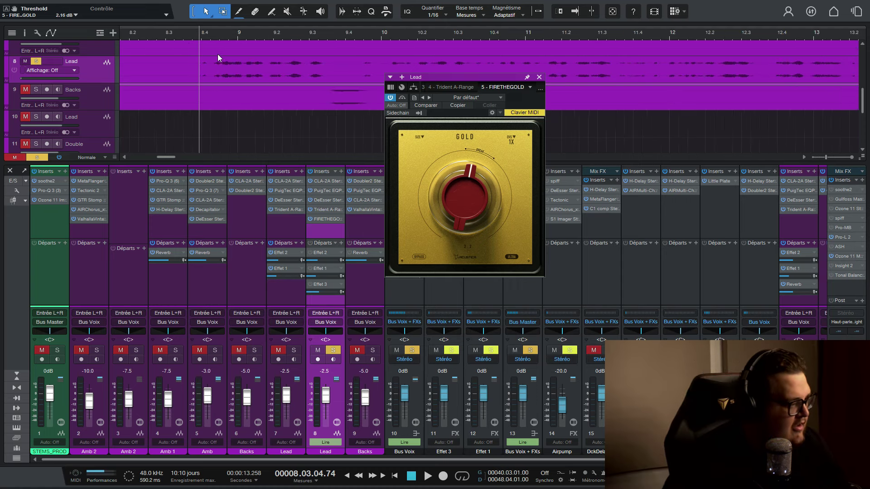
{"action": "left_click_drag", "start_coordinate": [218, 55], "coordinate": [249, 72]}
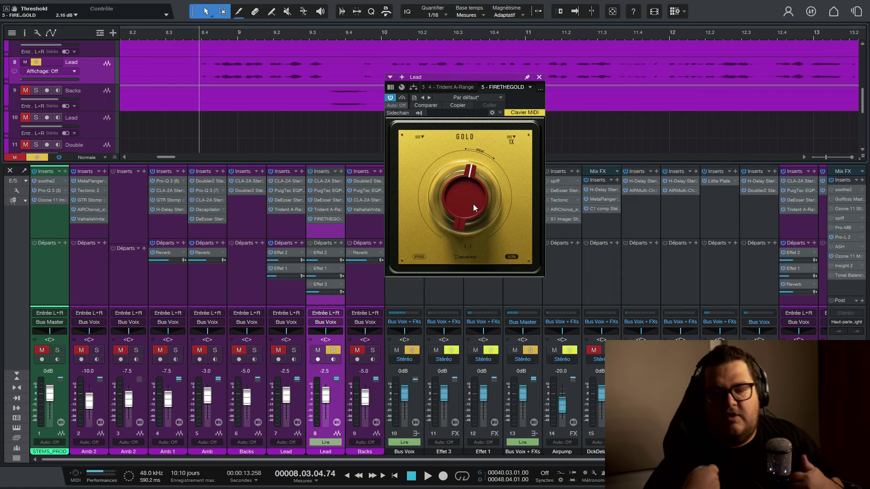
{"action": "left_click", "coordinate": [311, 219]}
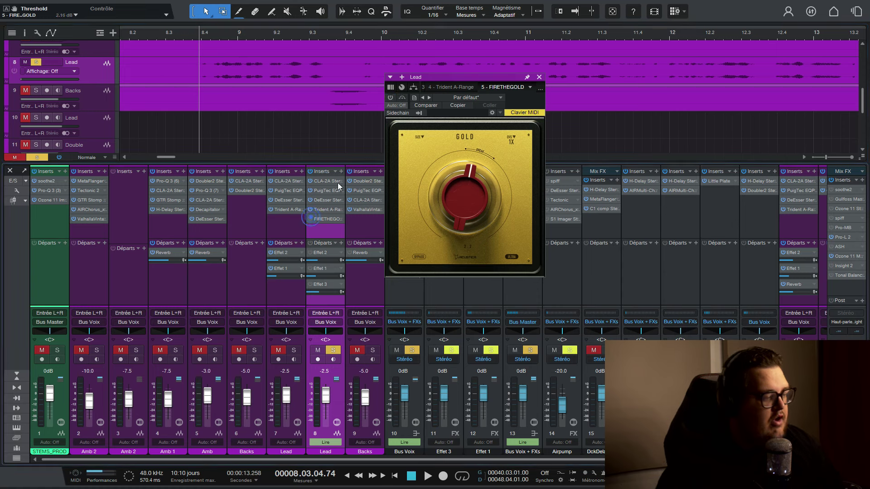
{"action": "left_click", "coordinate": [341, 172]}
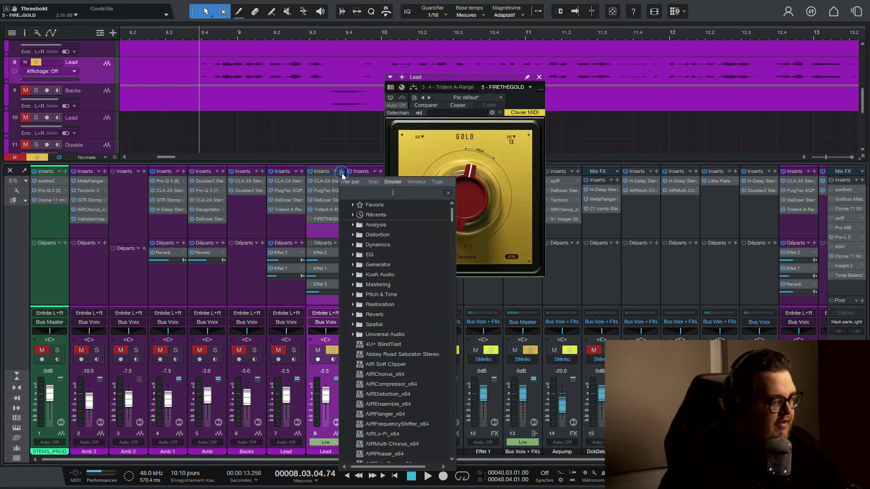
{"action": "left_click", "coordinate": [375, 236]}
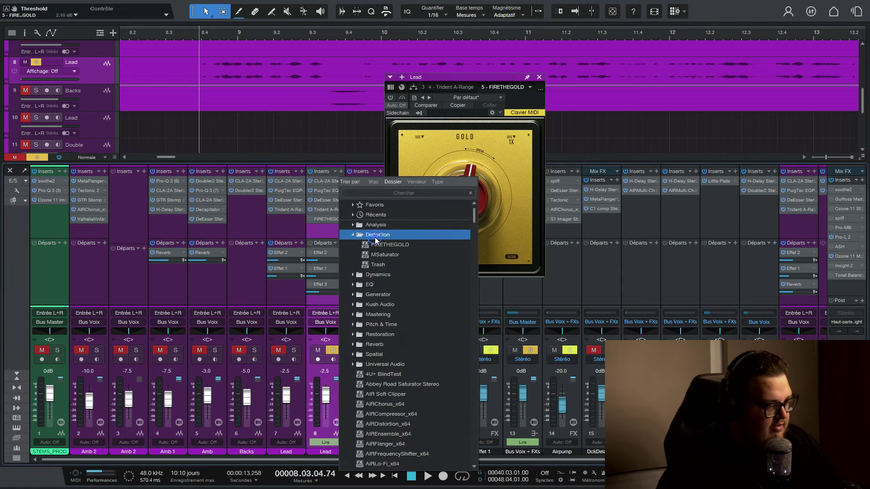
{"action": "left_click", "coordinate": [331, 232]}
{"action": "left_click_drag", "start_coordinate": [334, 163], "coordinate": [334, 135]}
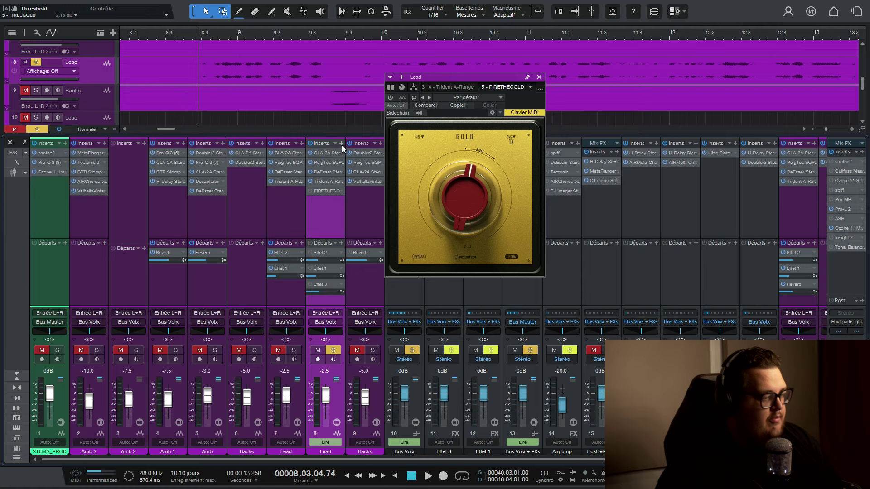
Add Abbey Road Saturator Stereo as the sixth insert on the Lead channel and close its window
{"action": "left_click", "coordinate": [341, 143]}
{"action": "type", "text": "abbey"}
{"action": "double_click", "coordinate": [372, 196]}
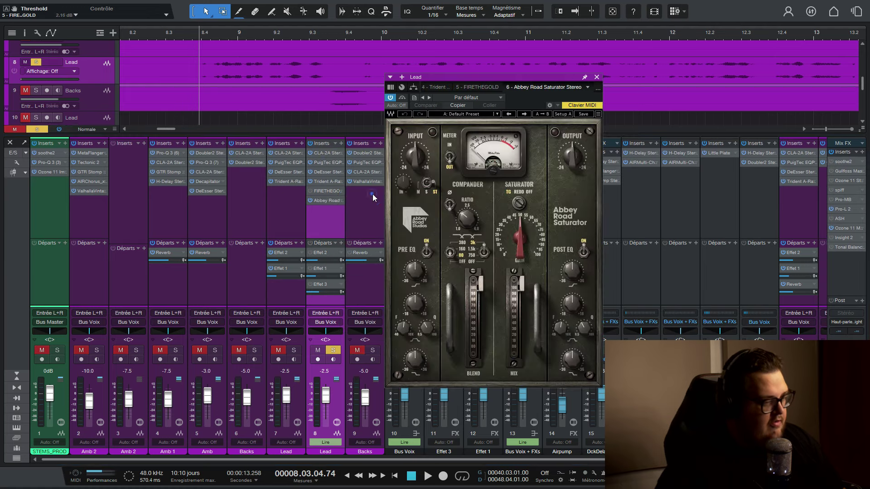
{"action": "left_click", "coordinate": [598, 76]}
Add CLA-76 Stereo as the seventh insert on the Lead channel, turn its compression off and move its window clear of the channel
{"action": "left_click", "coordinate": [340, 143]}
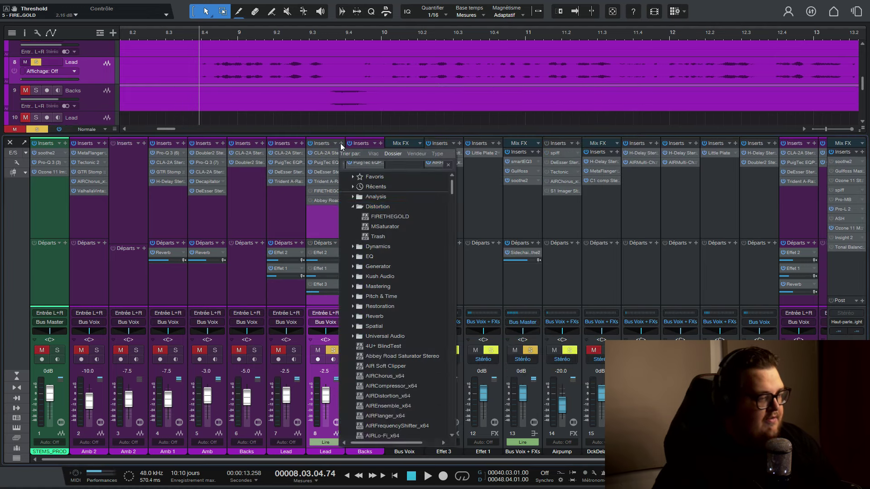
{"action": "type", "text": "cla-76"}
{"action": "double_click", "coordinate": [374, 219]}
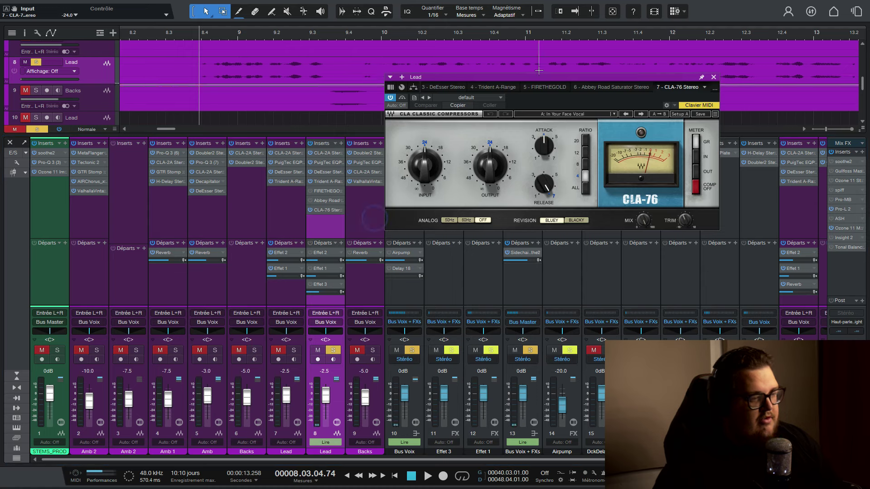
{"action": "left_click_drag", "start_coordinate": [532, 76], "coordinate": [377, 102]}
{"action": "left_click", "coordinate": [542, 211]}
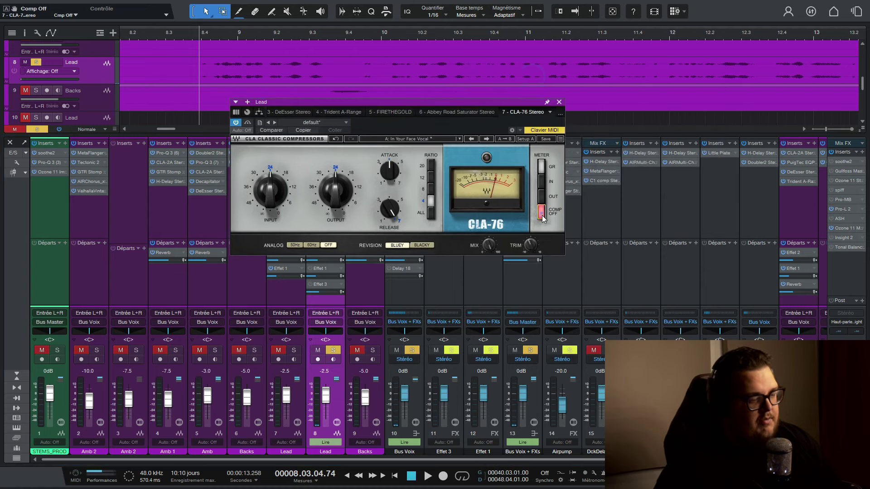
{"action": "left_click_drag", "start_coordinate": [483, 103], "coordinate": [609, 83]}
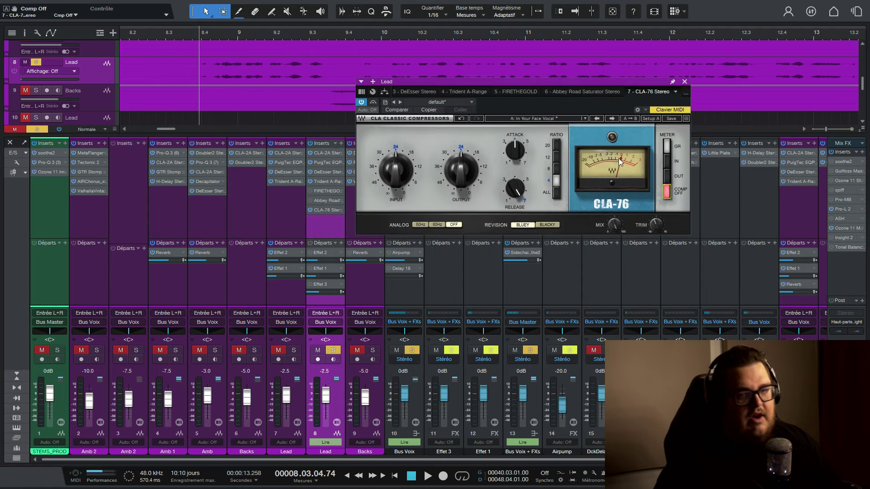
Raise the CLA-76 input to -7.4 and lower its output to the 36 mark, auditioning the Lead vocal
{"action": "left_click_drag", "start_coordinate": [394, 195], "coordinate": [394, 177]}
{"action": "key", "text": "space"}
{"action": "left_click_drag", "start_coordinate": [461, 170], "coordinate": [422, 169]}
{"action": "key", "text": "space"}
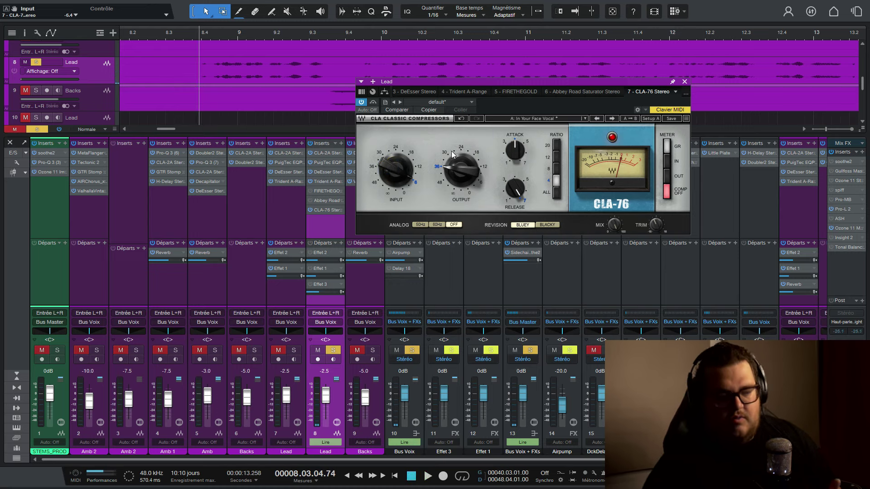
{"action": "left_click_drag", "start_coordinate": [422, 169], "coordinate": [422, 172]}
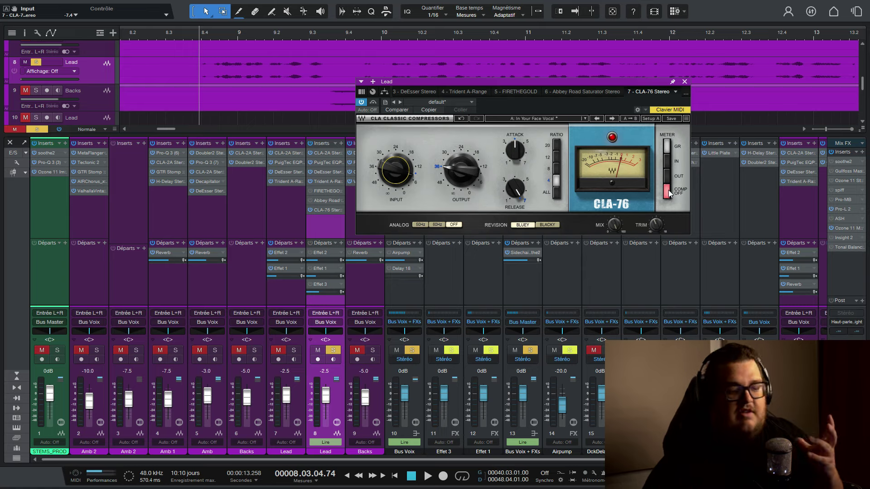
Set the CLA-76 input to -21.0 and its output to the 30 mark during playback, and switch the insert off
{"action": "left_click_drag", "start_coordinate": [395, 170], "coordinate": [396, 178]}
{"action": "key", "text": "space"}
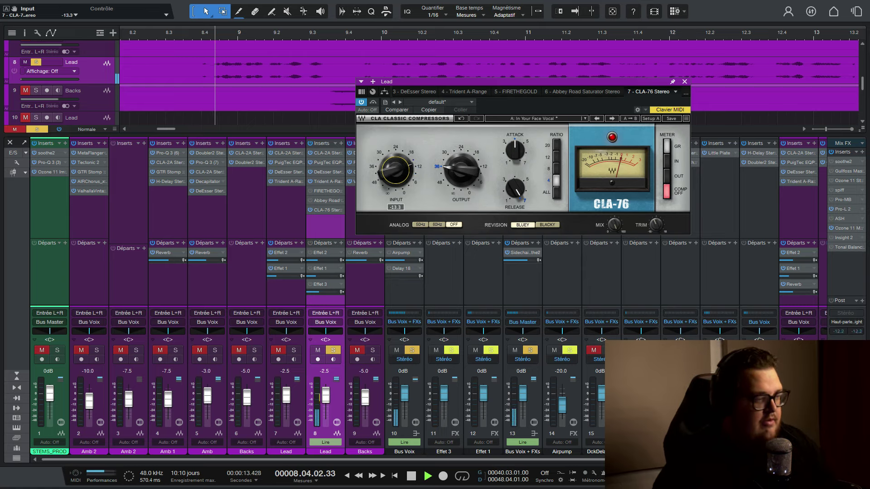
{"action": "left_click_drag", "start_coordinate": [460, 169], "coordinate": [460, 149]}
{"action": "left_click_drag", "start_coordinate": [396, 170], "coordinate": [395, 189]}
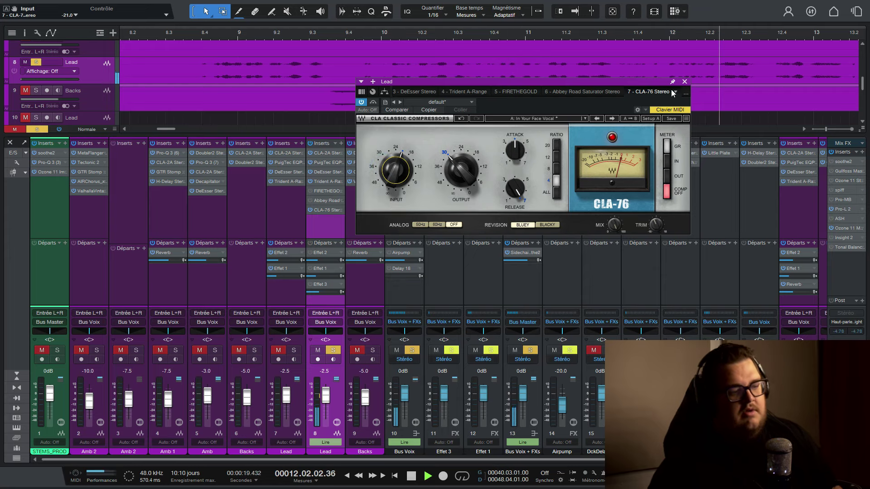
{"action": "key", "text": "space"}
{"action": "left_click", "coordinate": [685, 82]}
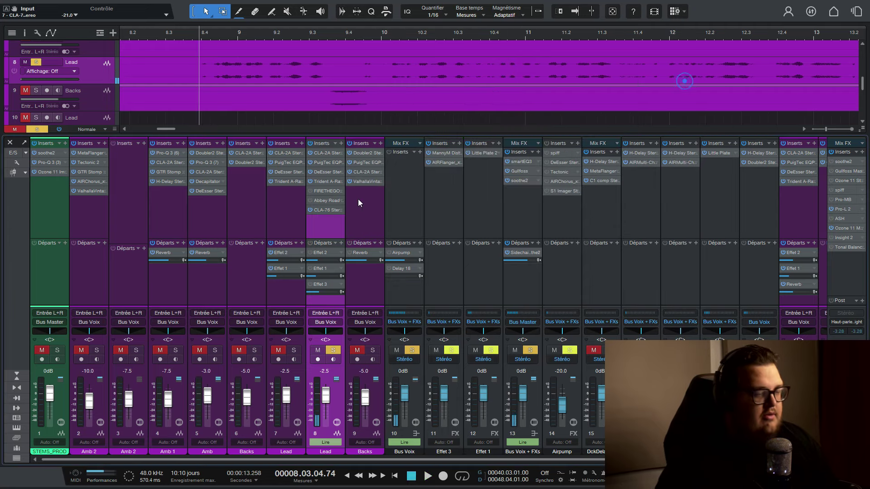
{"action": "left_click", "coordinate": [308, 212]}
Add Kramer PIE Stereo as the eighth insert on the Lead channel
{"action": "left_click", "coordinate": [341, 143]}
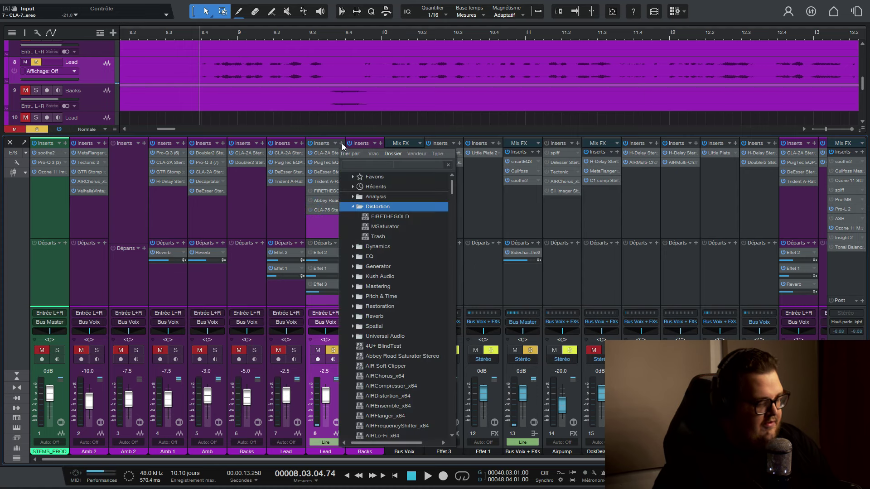
{"action": "type", "text": "pie"}
{"action": "double_click", "coordinate": [379, 195]}
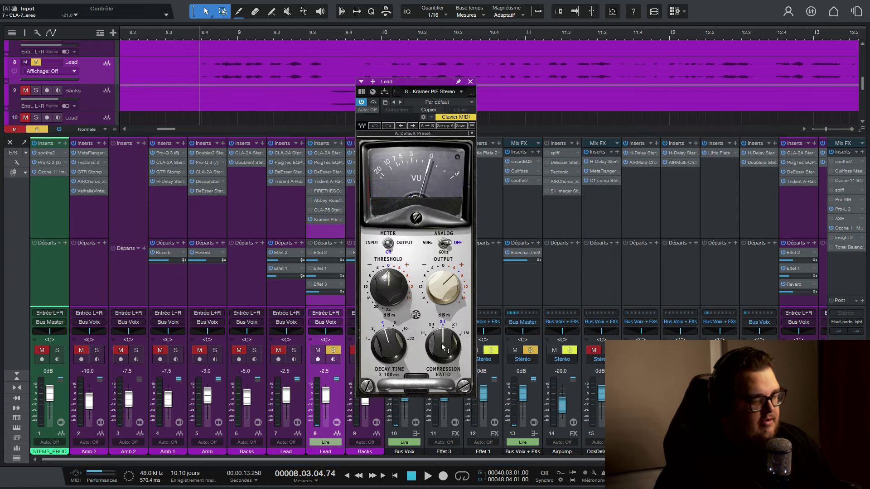
Set the Kramer PIE to a 1:1 compression ratio, -24 dB threshold and 1.7 dB output, auditioning the Lead vocal
{"action": "left_click_drag", "start_coordinate": [442, 347], "coordinate": [428, 332]}
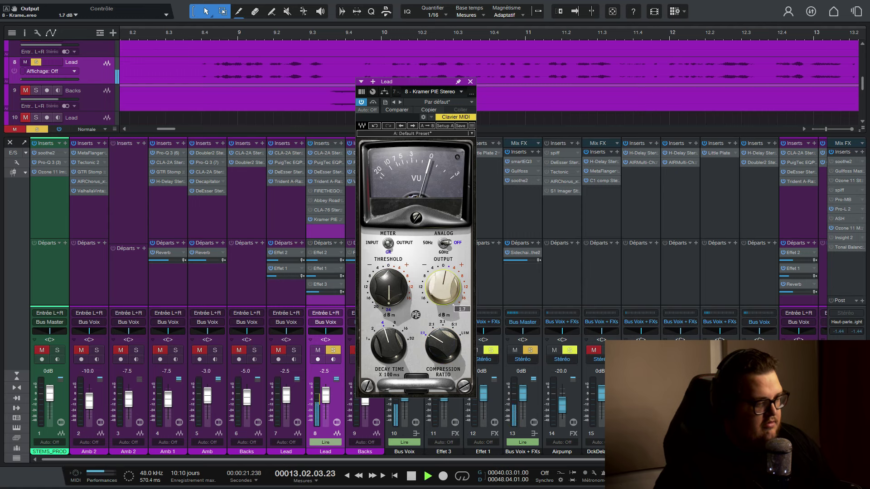
{"action": "left_click_drag", "start_coordinate": [451, 285], "coordinate": [458, 283]}
{"action": "key", "text": "space"}
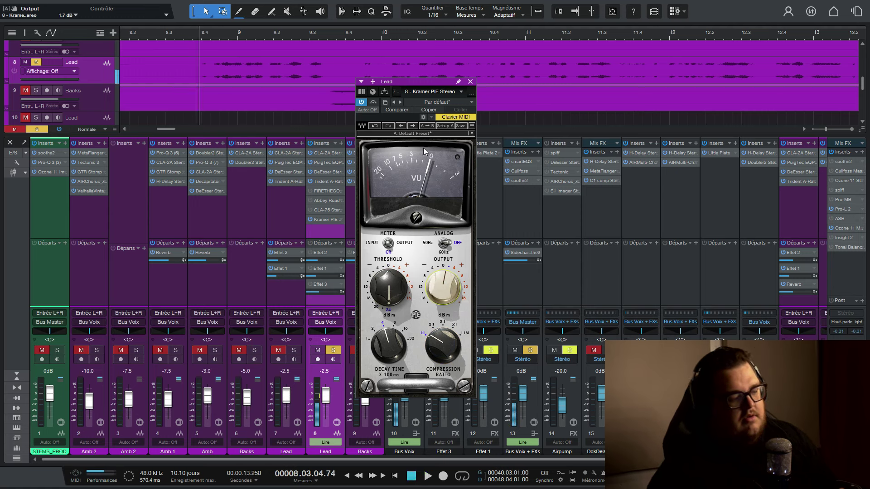
{"action": "left_click_drag", "start_coordinate": [384, 292], "coordinate": [343, 221]}
Remove the Kramer PIE, CLA-76, Abbey Road Saturator and FIRETHEGOLD inserts from the Lead channel
{"action": "right_click", "coordinate": [344, 222]}
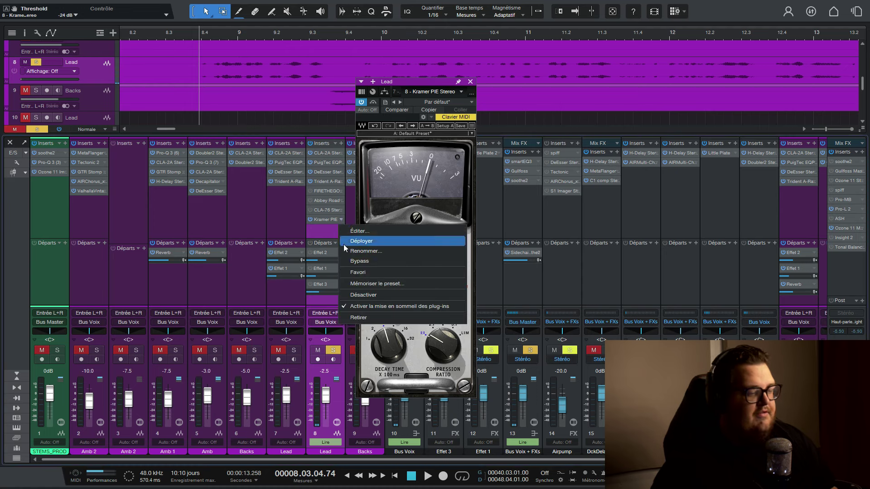
{"action": "left_click", "coordinate": [363, 307]}
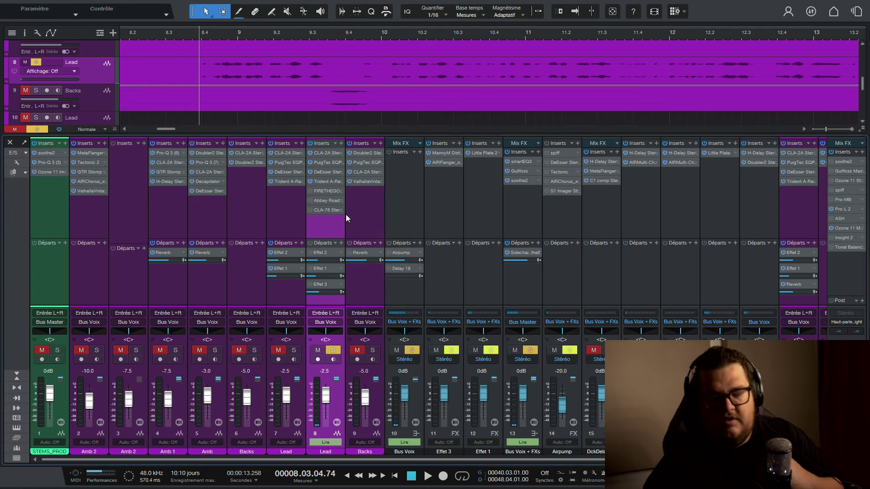
{"action": "left_click", "coordinate": [342, 210]}
{"action": "left_click", "coordinate": [358, 308]}
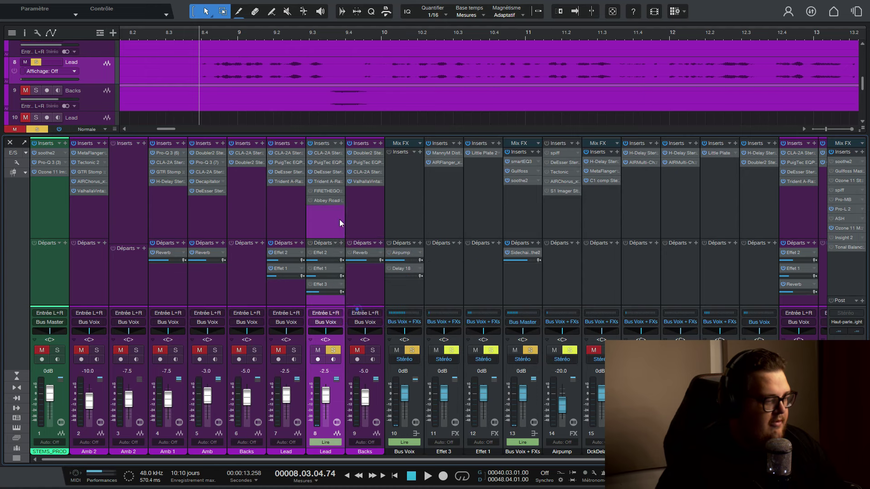
{"action": "left_click", "coordinate": [342, 200]}
{"action": "left_click", "coordinate": [358, 299]}
{"action": "left_click", "coordinate": [342, 191]}
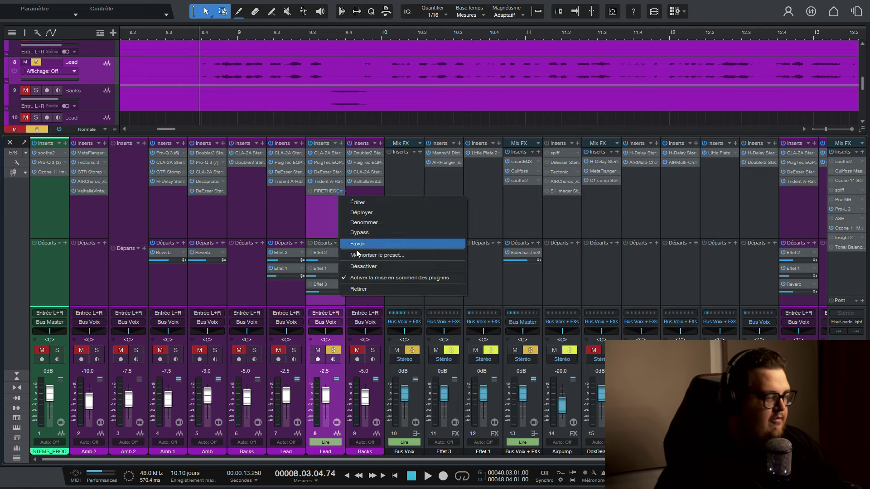
{"action": "left_click", "coordinate": [359, 287]}
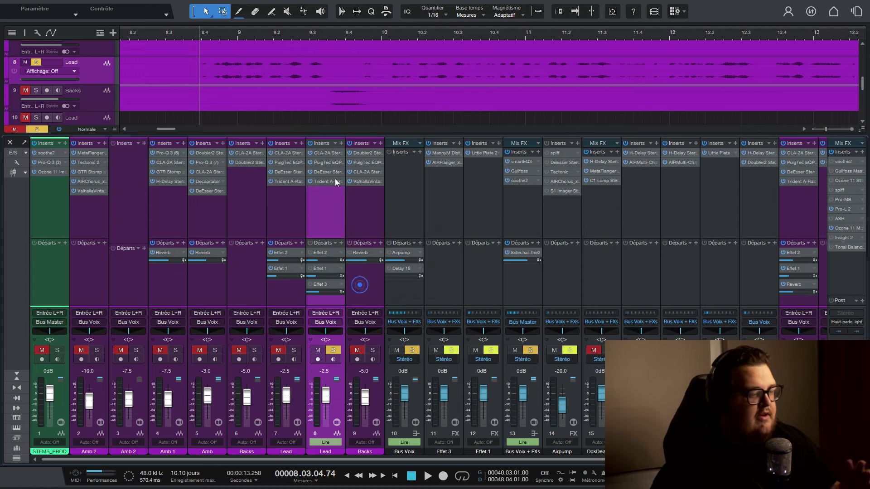
Add Decapitator as the fifth insert on the Lead channel and set its style to N
{"action": "left_click", "coordinate": [341, 143]}
{"action": "type", "text": "d"}
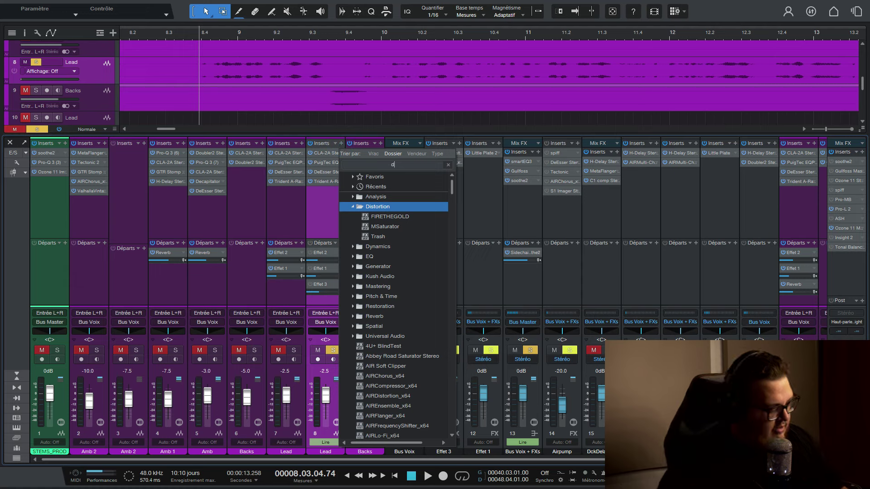
{"action": "type", "text": "ist"}
{"action": "double_click", "coordinate": [385, 194]}
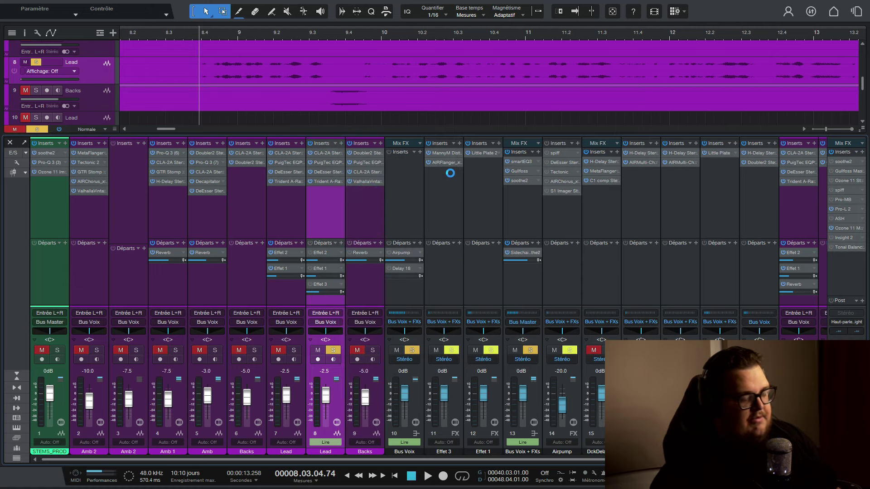
{"action": "left_click", "coordinate": [573, 80]}
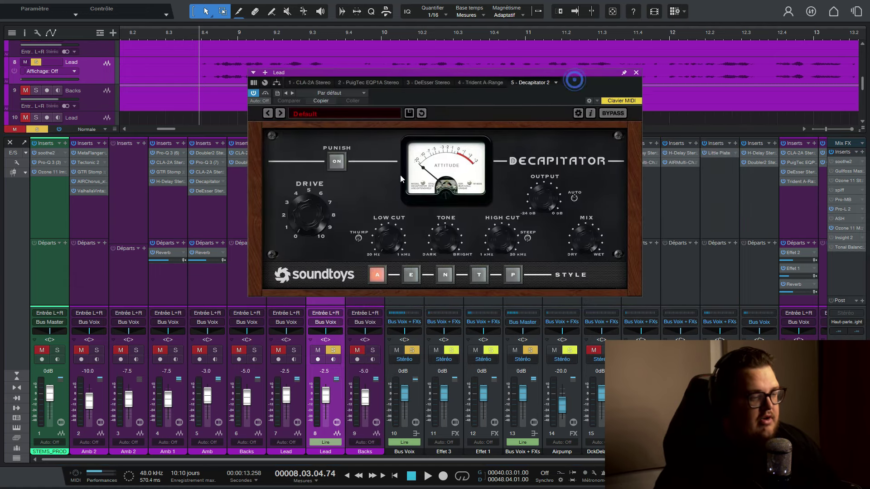
{"action": "left_click", "coordinate": [443, 275]}
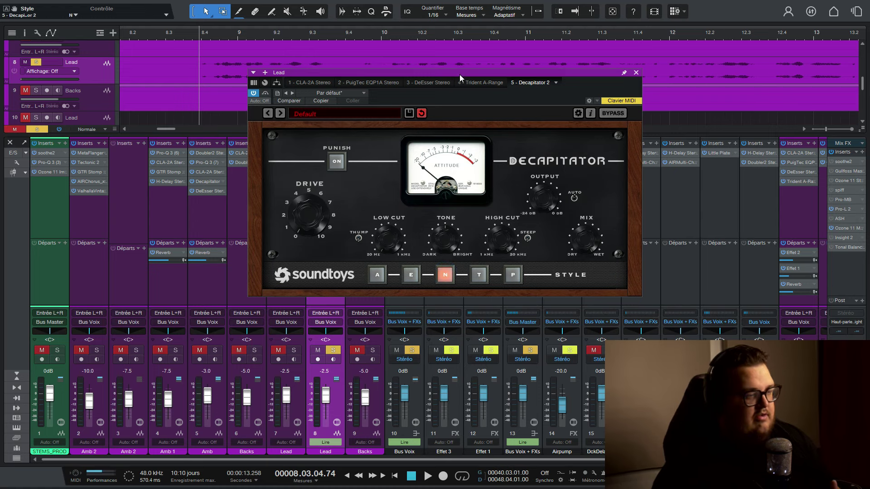
Try Decapitator's Punish boost and Tone control, leaving Punish off and Tone at 0.0 dB
{"action": "left_click_drag", "start_coordinate": [460, 74], "coordinate": [287, 74]}
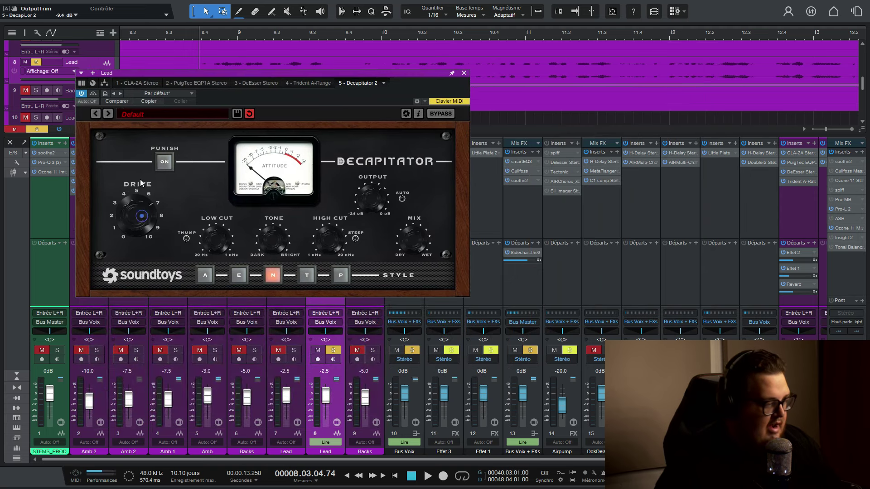
{"action": "left_click_drag", "start_coordinate": [140, 183], "coordinate": [133, 199]}
{"action": "left_click", "coordinate": [164, 162]}
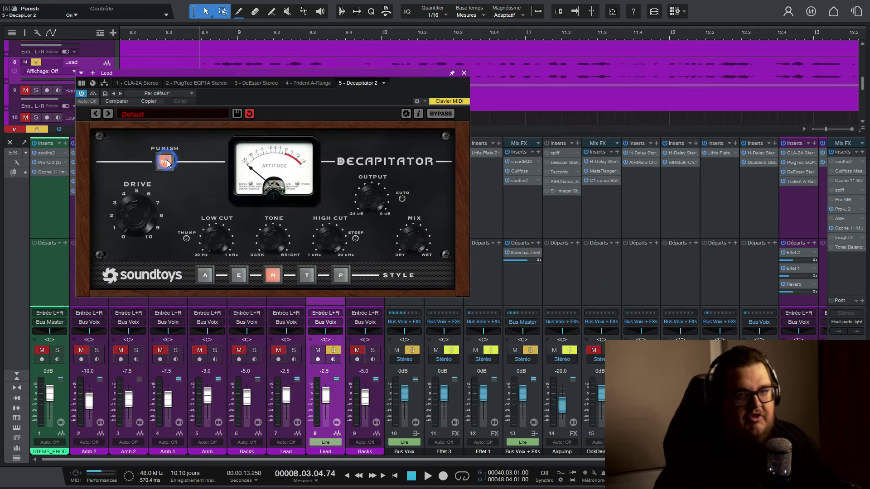
{"action": "left_click", "coordinate": [166, 162]}
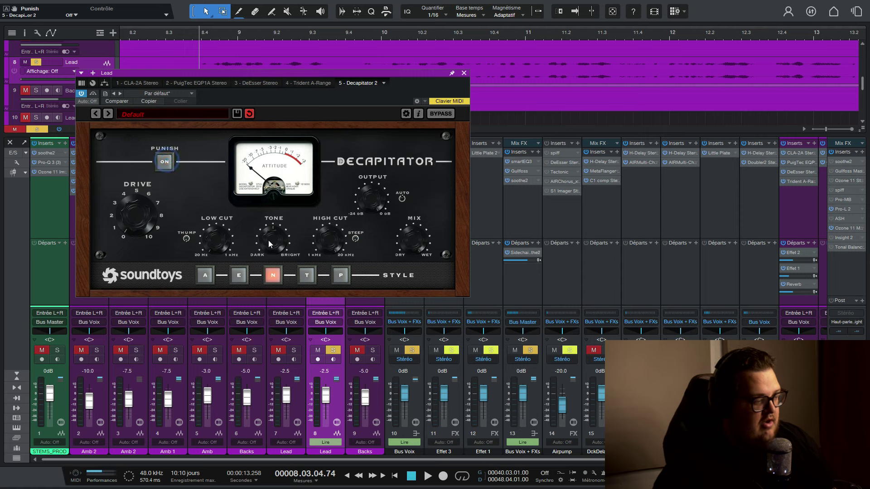
{"action": "left_click_drag", "start_coordinate": [270, 261], "coordinate": [278, 236]}
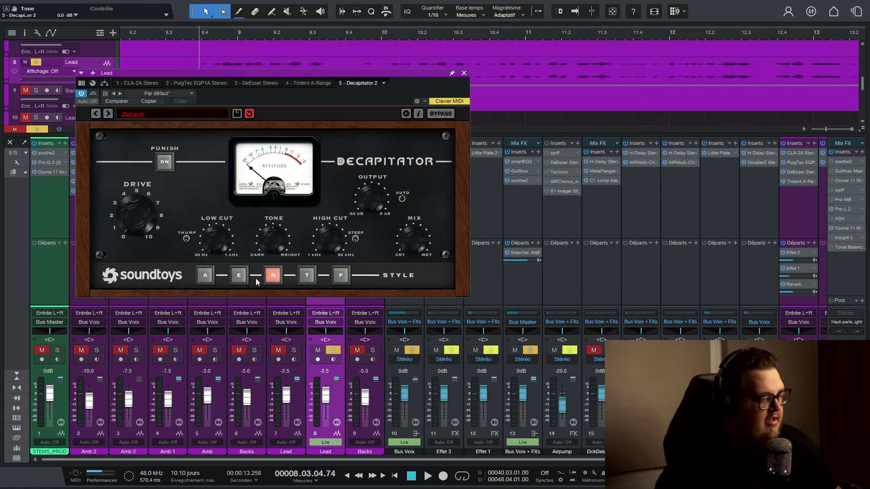
Set Decapitator's drive to 3.5 and output to -5.4 dB, auditioning the soloed Lead vocal against bypass
{"action": "left_click_drag", "start_coordinate": [134, 221], "coordinate": [135, 189]}
{"action": "key", "text": "space"}
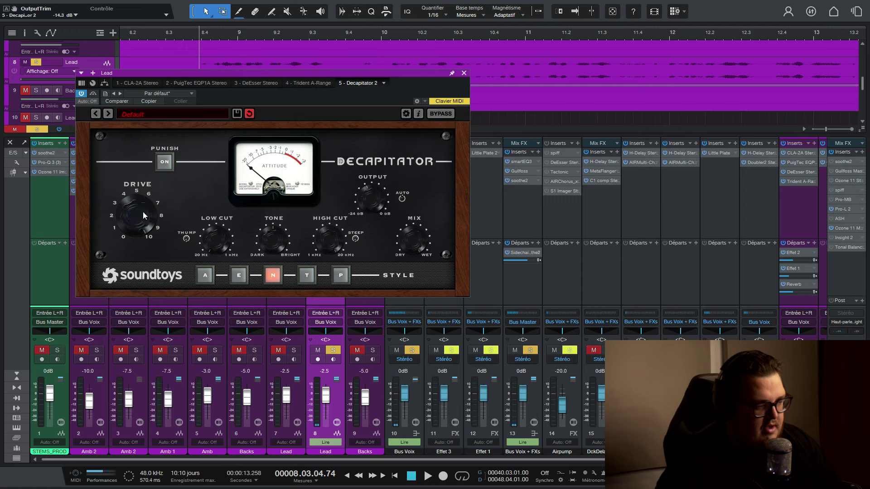
{"action": "left_click_drag", "start_coordinate": [138, 287], "coordinate": [139, 259]}
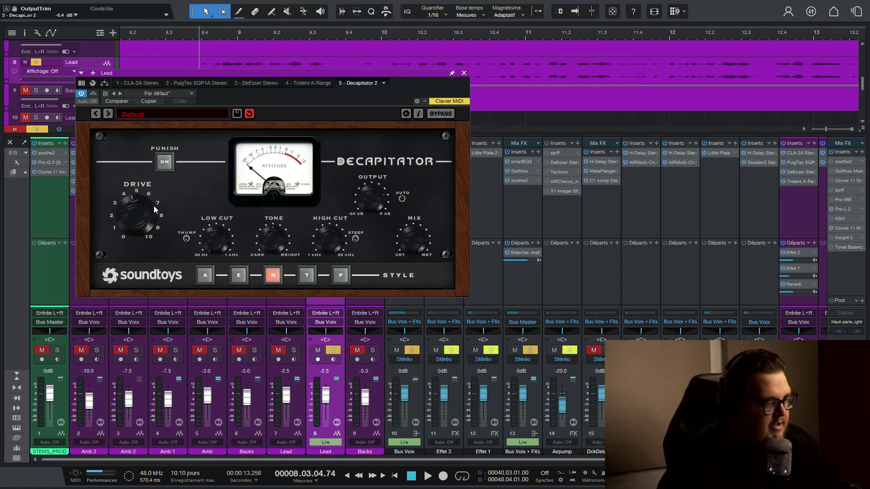
{"action": "left_click_drag", "start_coordinate": [131, 215], "coordinate": [138, 238]}
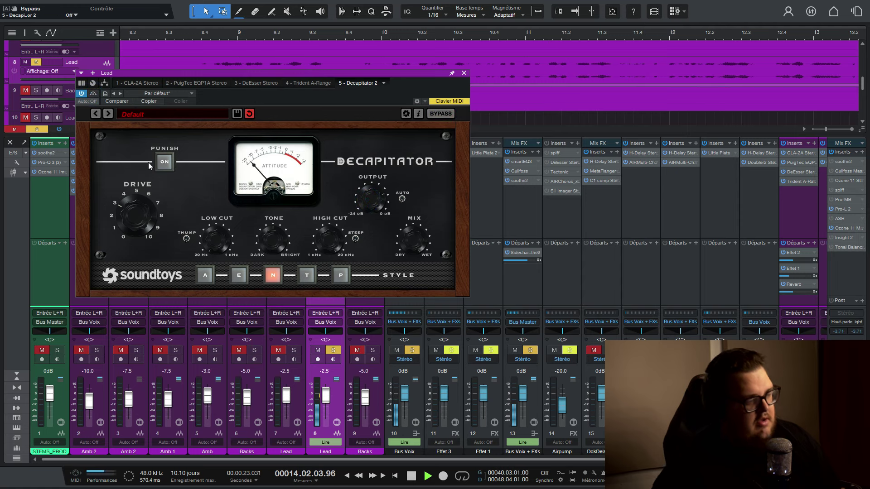
{"action": "key", "text": "space"}
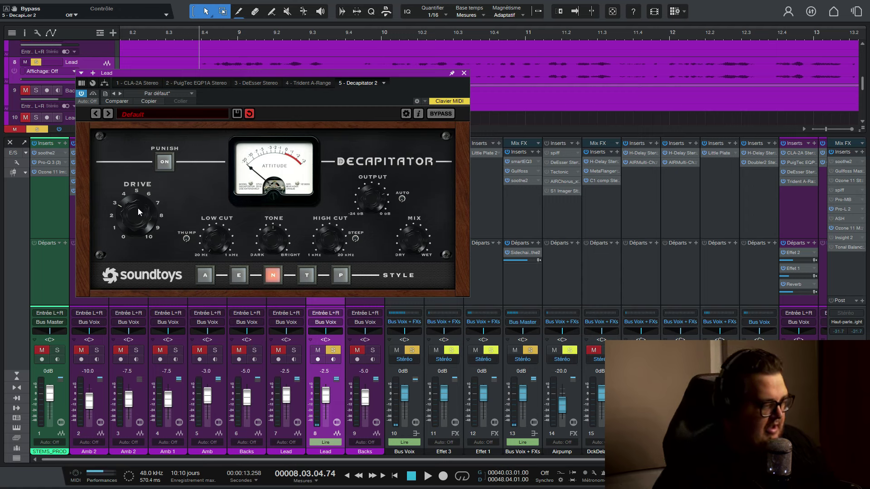
{"action": "left_click_drag", "start_coordinate": [138, 212], "coordinate": [140, 210]}
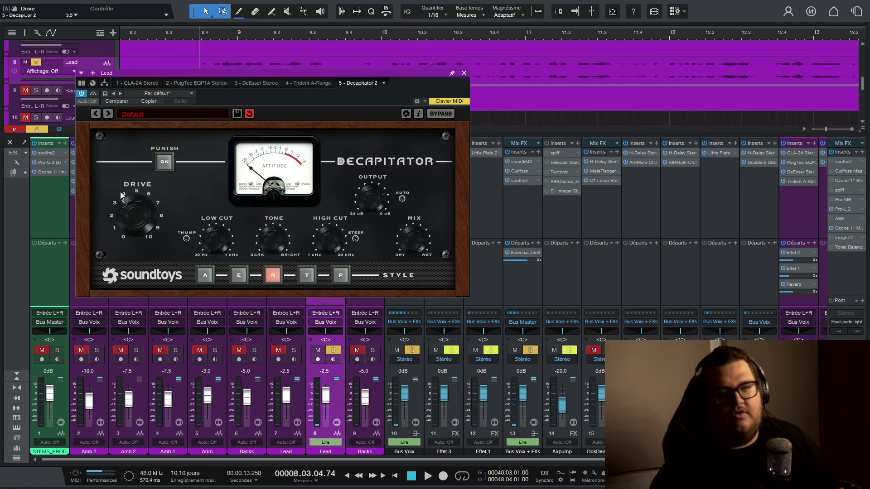
Unmute STEMS_PROD and the muted Amb, Backs, Lead and Double vocal channels to hear the full mix
{"action": "left_click", "coordinate": [42, 350]}
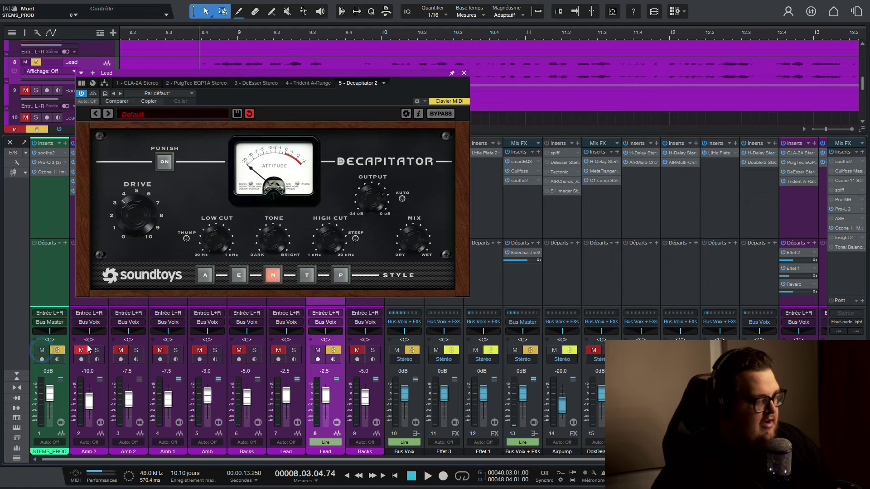
{"action": "left_click_drag", "start_coordinate": [347, 74], "coordinate": [731, 50]}
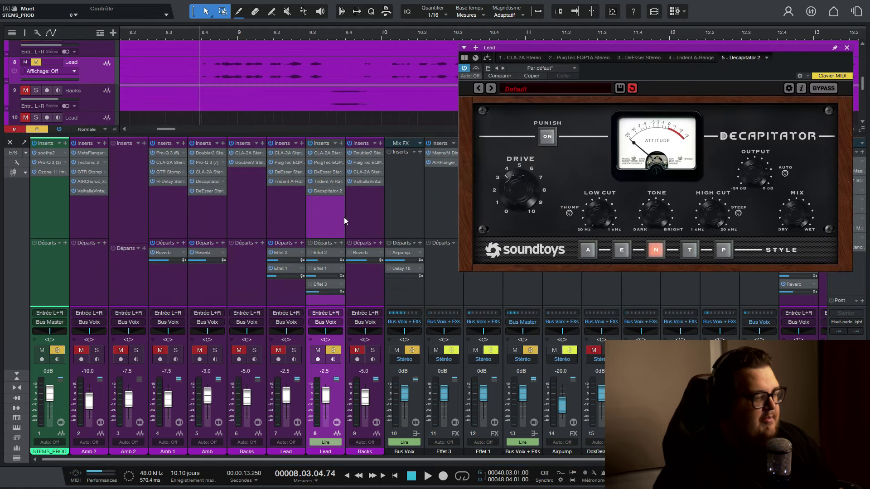
{"action": "left_click", "coordinate": [371, 219]}
{"action": "left_click", "coordinate": [94, 213]}
{"action": "left_click", "coordinate": [135, 351]}
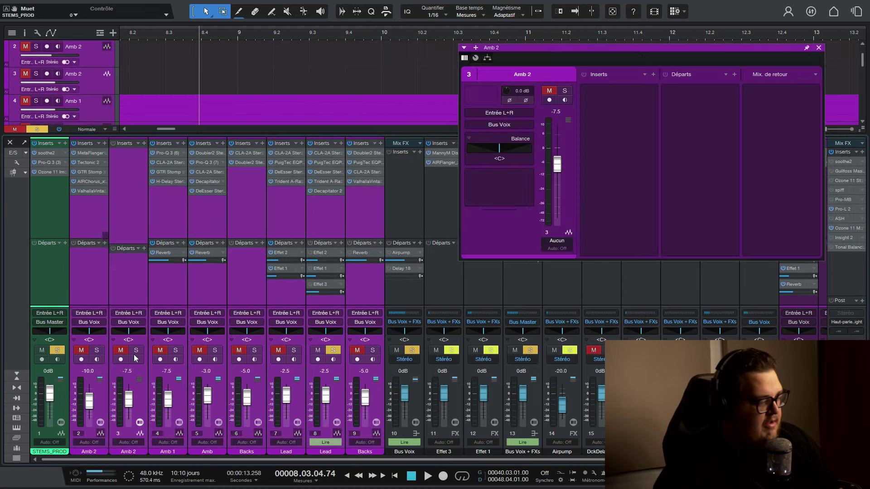
{"action": "left_click", "coordinate": [81, 350]}
{"action": "left_click", "coordinate": [160, 350]}
{"action": "left_click", "coordinate": [200, 350]}
{"action": "left_click", "coordinate": [238, 350]}
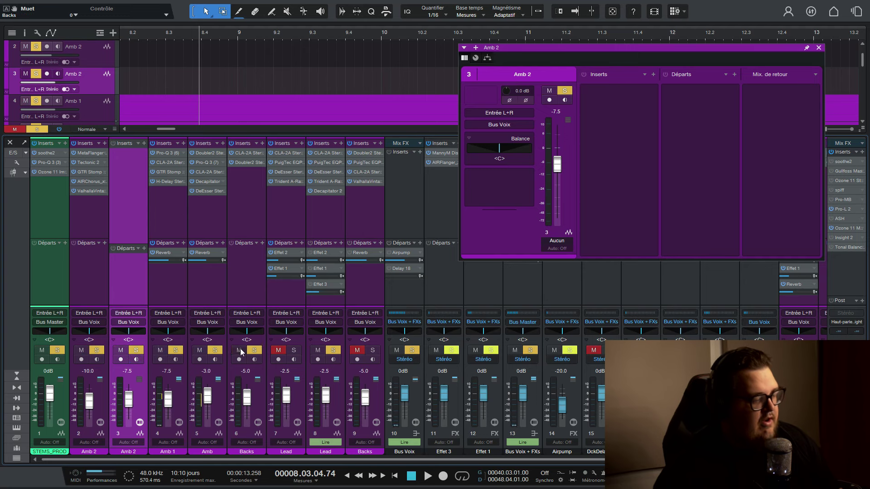
{"action": "left_click", "coordinate": [358, 350]}
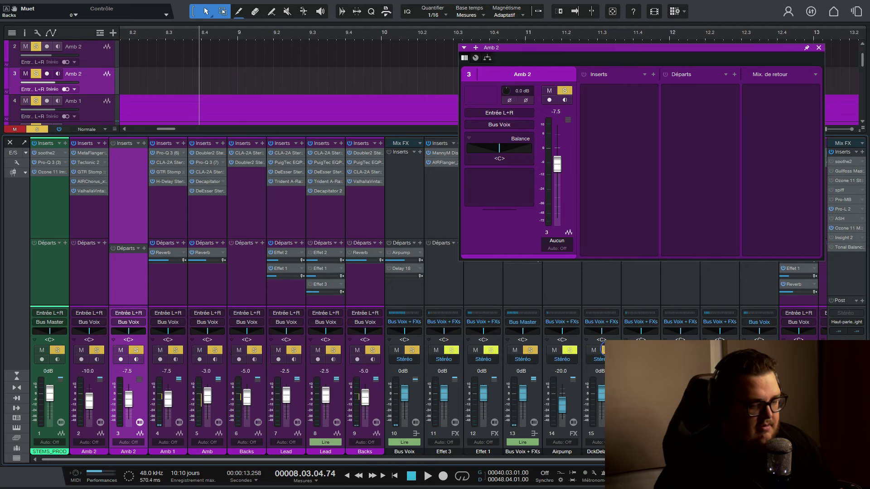
{"action": "left_click", "coordinate": [562, 460]}
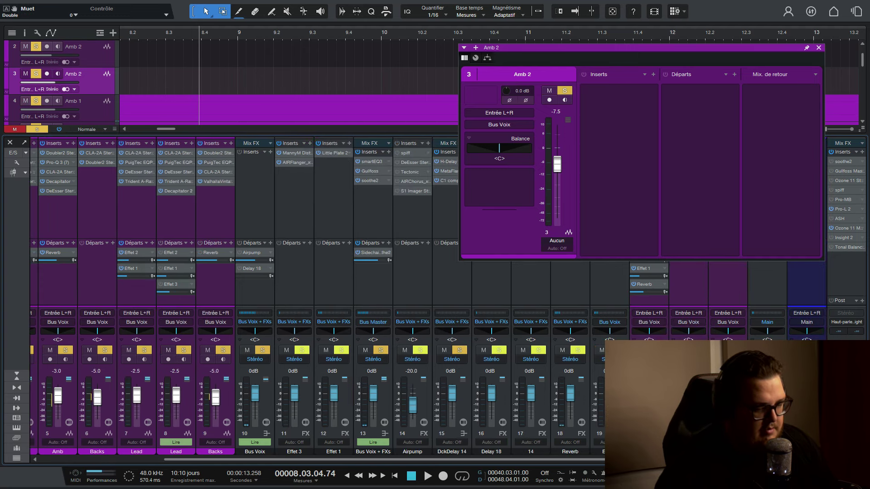
{"action": "left_click", "coordinate": [818, 48]}
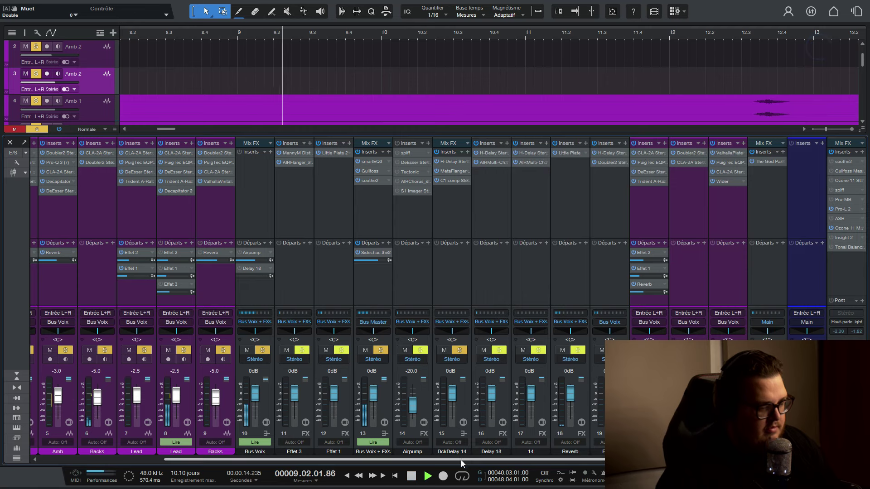
Reopen the Lead channel's Decapitator and adjust its drive and output in the full mix, bringing output to -11.5 dB
{"action": "left_click_drag", "start_coordinate": [461, 460], "coordinate": [238, 455]}
{"action": "double_click", "coordinate": [325, 191]}
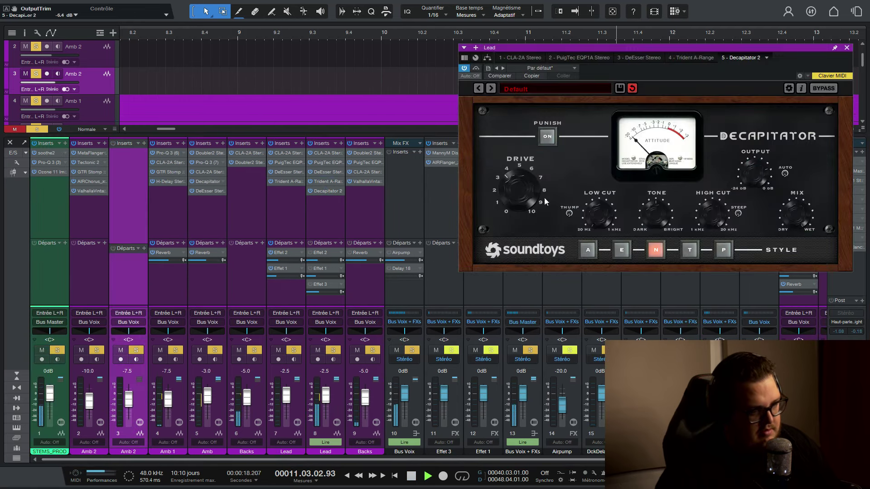
{"action": "left_click_drag", "start_coordinate": [513, 194], "coordinate": [513, 187]}
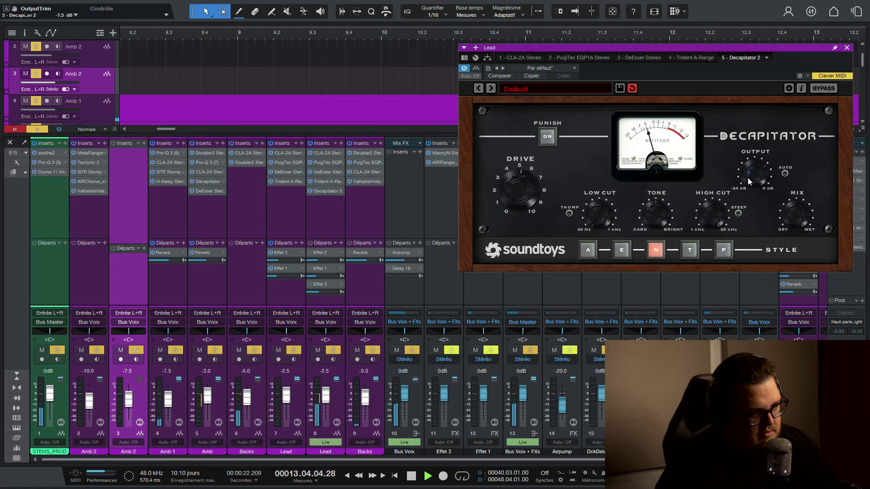
{"action": "left_click_drag", "start_coordinate": [747, 178], "coordinate": [742, 193]}
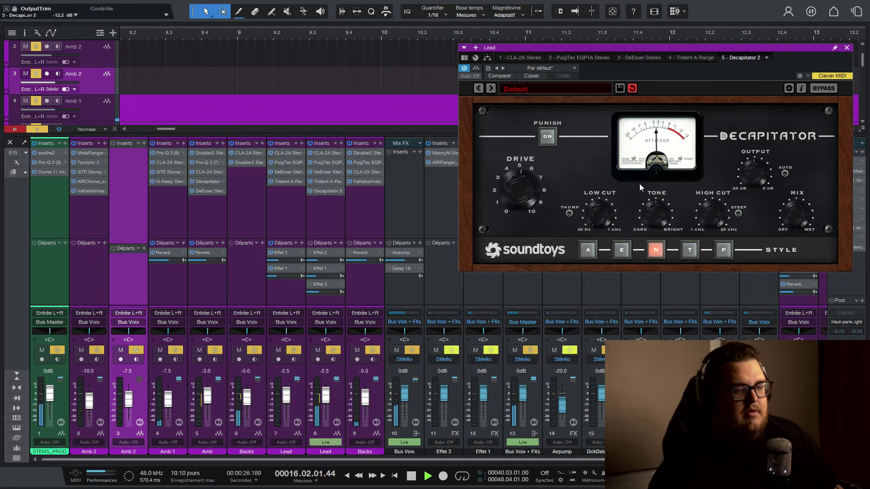
{"action": "left_click_drag", "start_coordinate": [681, 51], "coordinate": [658, 54]}
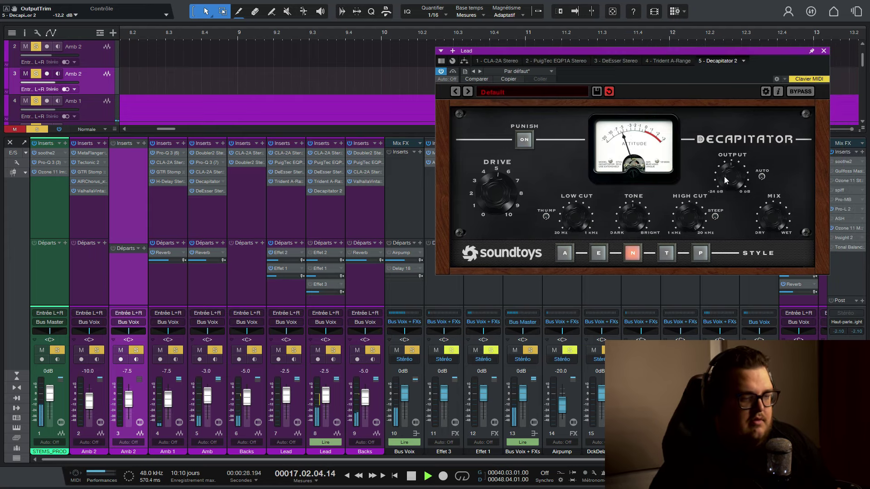
{"action": "scroll", "coordinate": [726, 178], "scroll_direction": "up", "scroll_amount": 1}
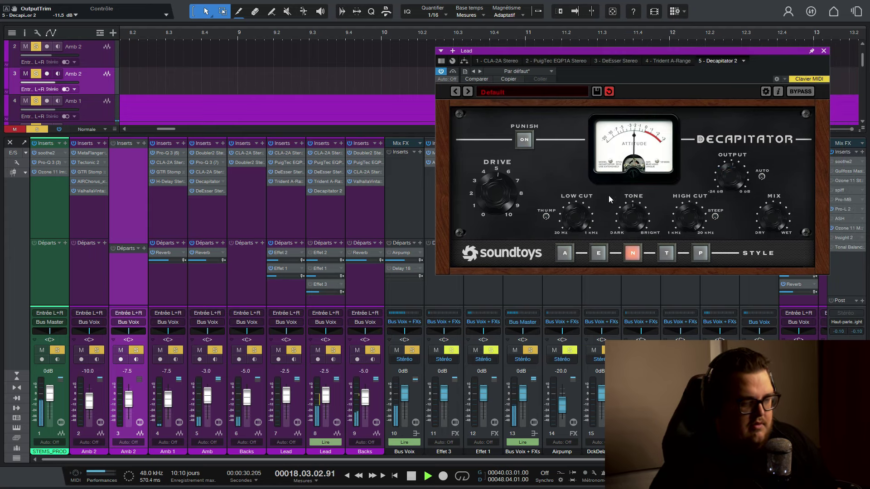
{"action": "key", "text": "space"}
Mute the other tracks again and solo only the Lead channel
{"action": "left_click", "coordinate": [34, 129]}
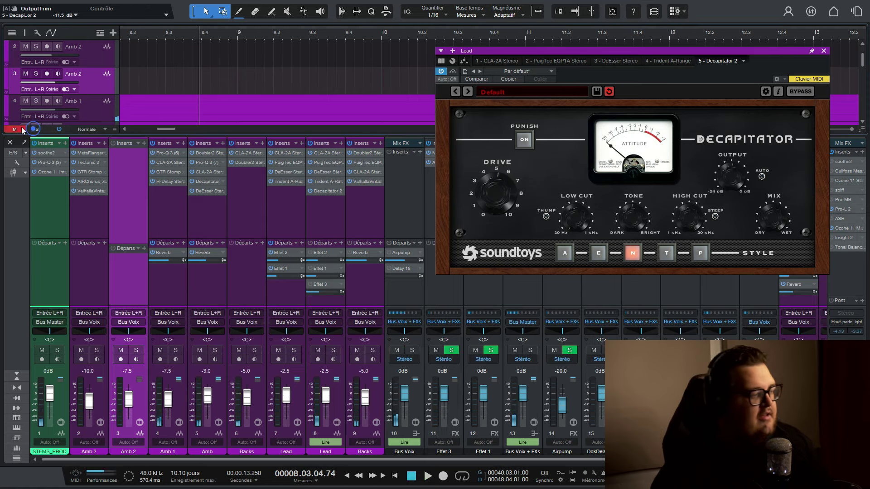
{"action": "left_click", "coordinate": [19, 128]}
{"action": "left_click", "coordinate": [332, 351]}
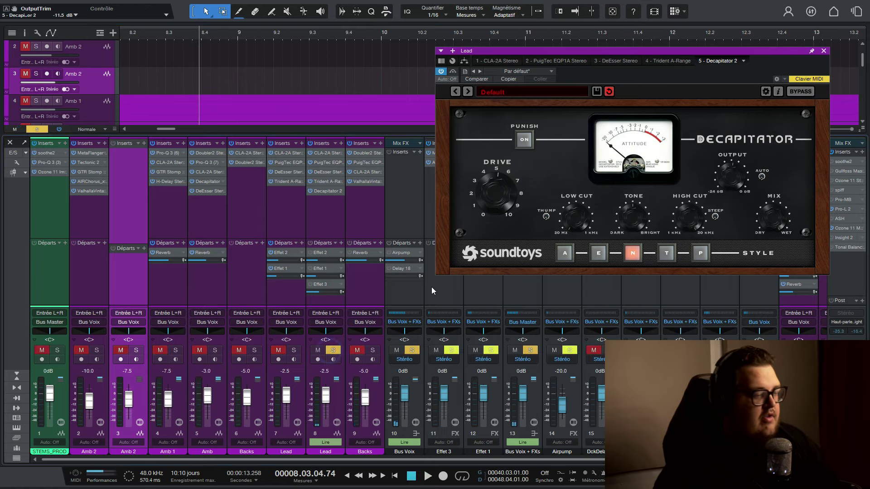
Set Decapitator's drive to 6.2 and output to -13.8 dB, comparing the Lead vocal with the effect bypassed and active
{"action": "left_click_drag", "start_coordinate": [501, 194], "coordinate": [495, 211]}
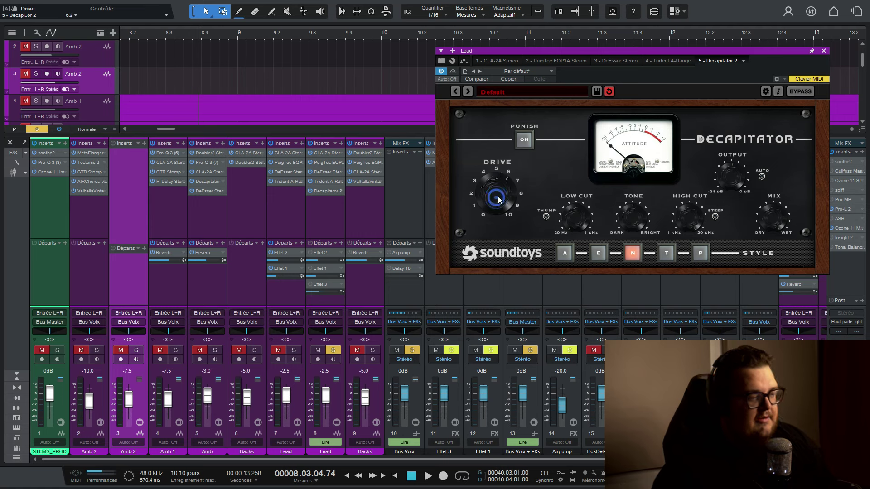
{"action": "key", "text": "space"}
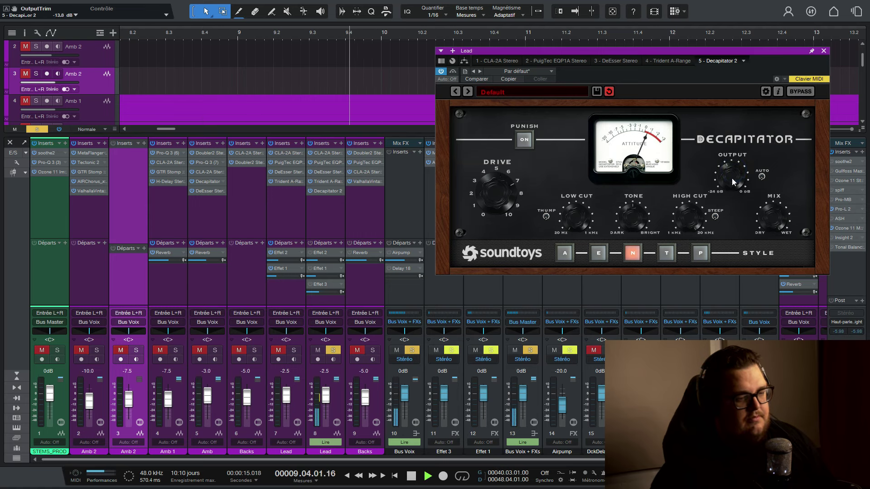
{"action": "key", "text": "space"}
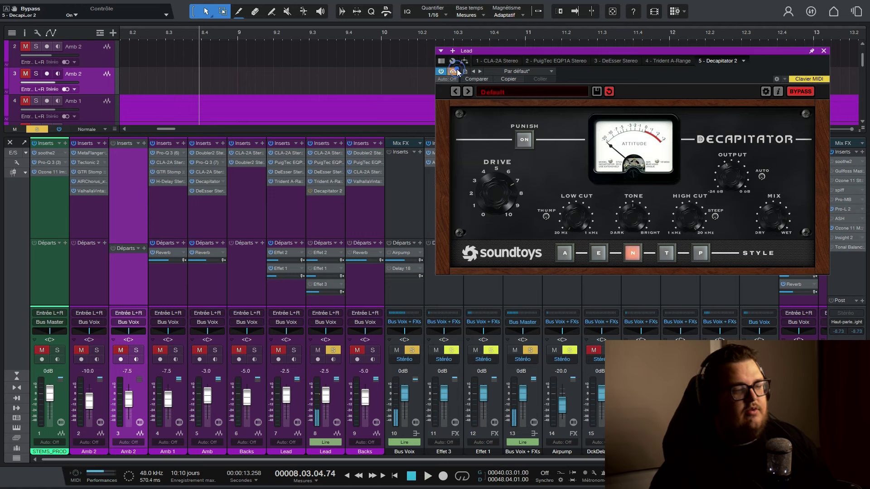
{"action": "left_click", "coordinate": [453, 71]}
{"action": "key", "text": "space"}
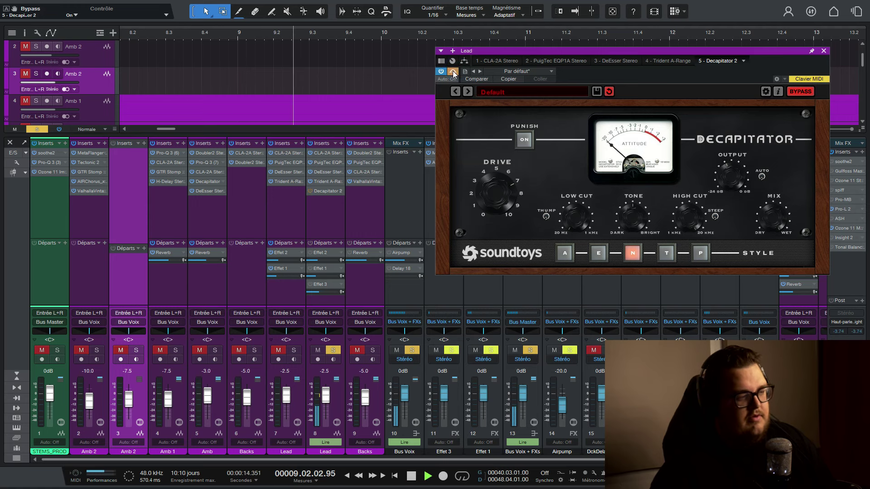
{"action": "key", "text": "space"}
{"action": "left_click", "coordinate": [453, 73]}
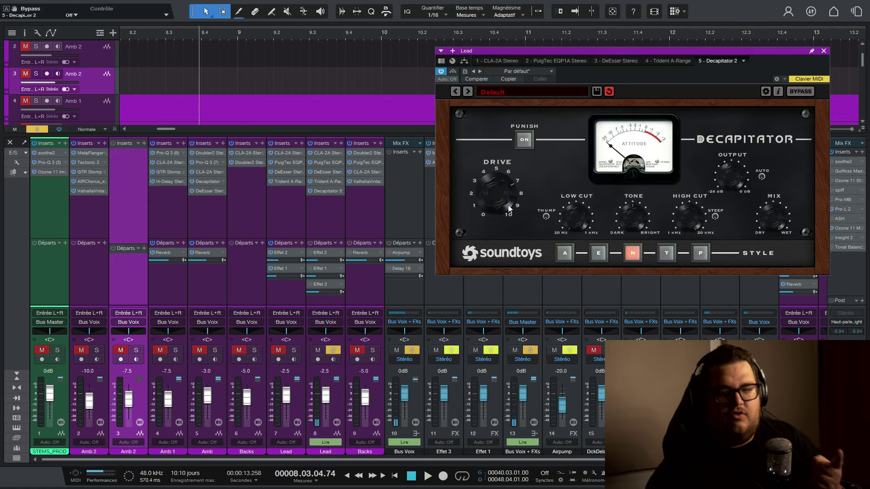
Try Decapitator's drive at 3.1, raise it to 8.0 and audition the Lead vocal
{"action": "left_click_drag", "start_coordinate": [507, 204], "coordinate": [493, 200]}
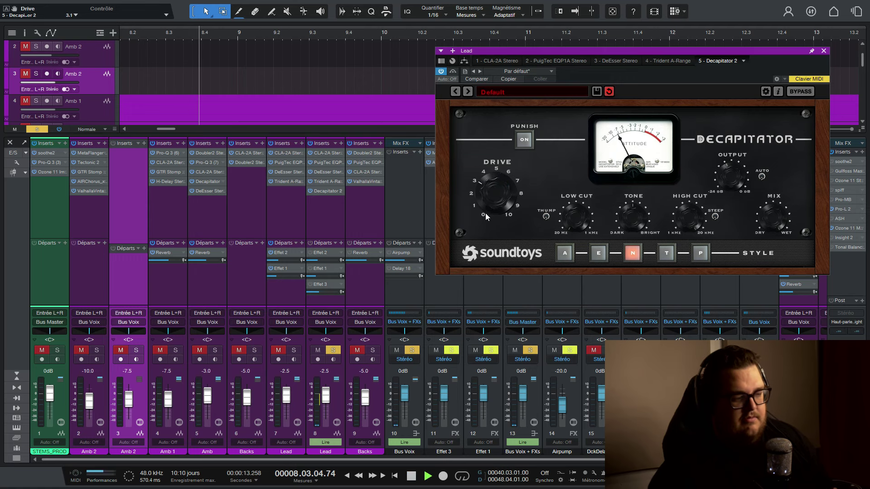
{"action": "left_click_drag", "start_coordinate": [486, 215], "coordinate": [496, 185]}
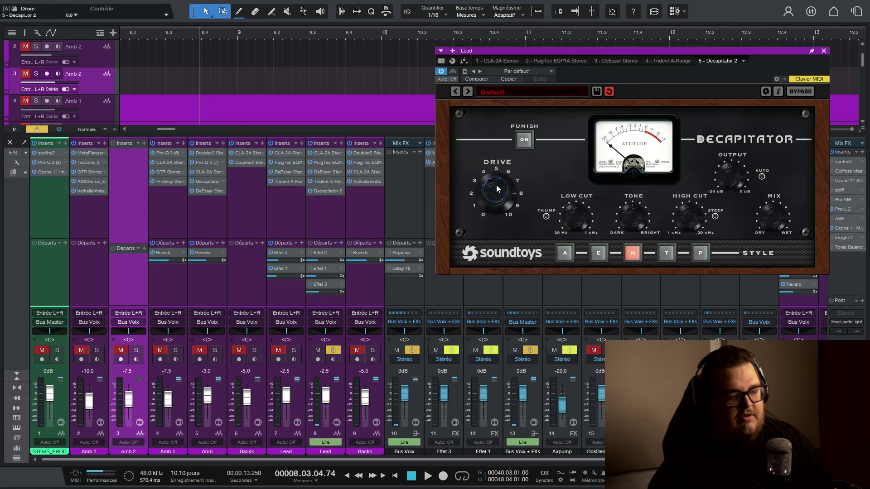
{"action": "key", "text": "space"}
{"action": "key", "text": "space"}
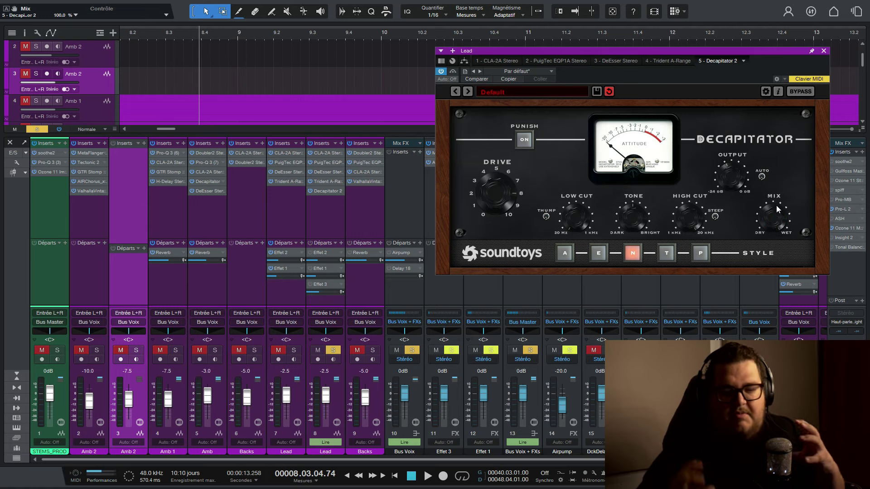
Audition the Lead vocal with Decapitator's mix reduced to 33% and return the mix to 100%
{"action": "left_click_drag", "start_coordinate": [767, 248], "coordinate": [757, 254]}
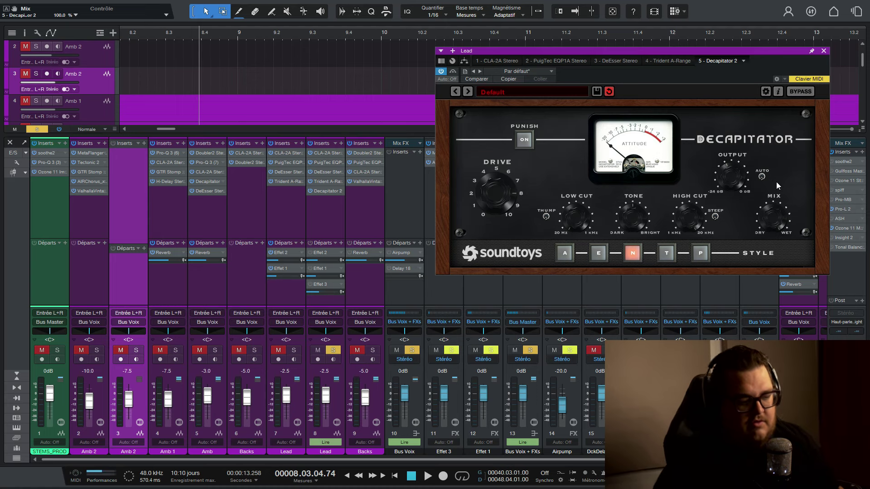
{"action": "key", "text": "space"}
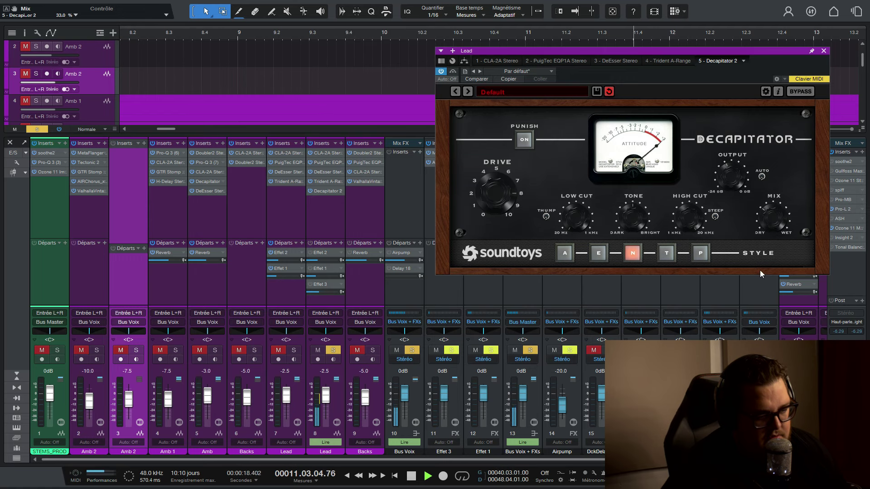
{"action": "key", "text": "space"}
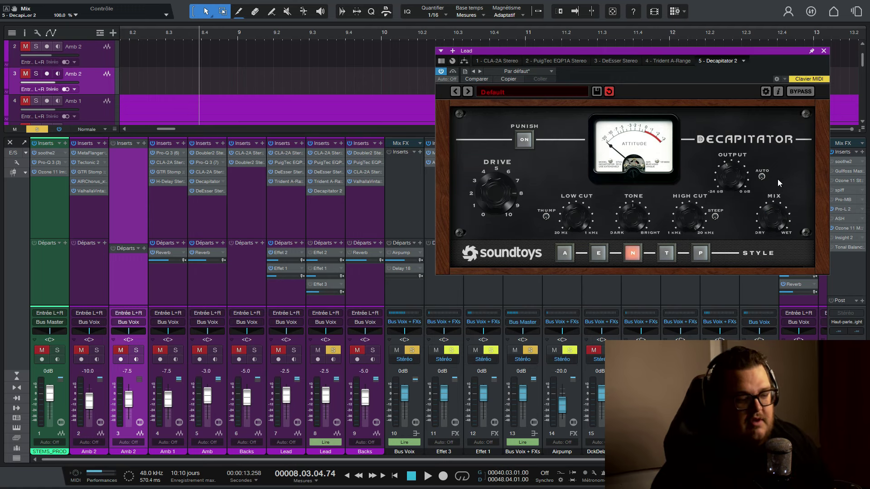
Turn on Decapitator's Punish mode and audition the Lead vocal with the mix at 100%
{"action": "left_click", "coordinate": [529, 132]}
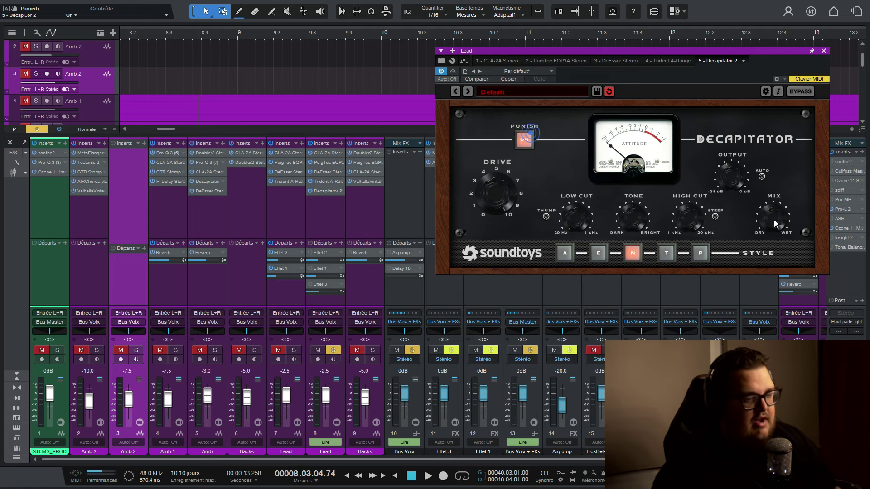
{"action": "key", "text": "space"}
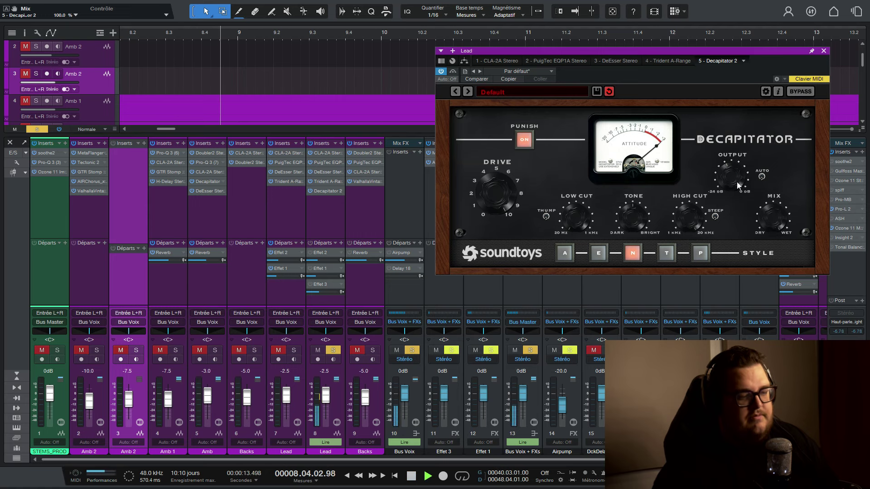
{"action": "key", "text": "space"}
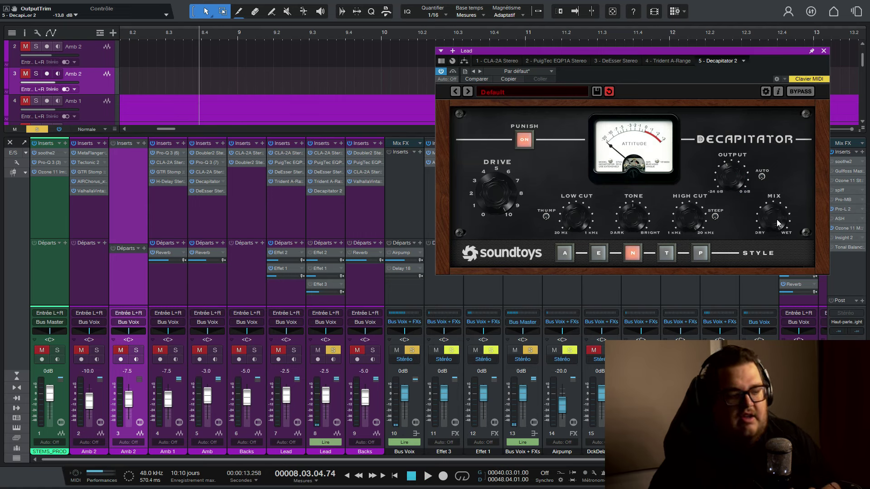
Try Decapitator's mix at 22.5% and 33.5% with Punish on, and restore the mix to 100% with Punish off
{"action": "left_click", "coordinate": [776, 219]}
{"action": "left_click_drag", "start_coordinate": [771, 256], "coordinate": [762, 274]}
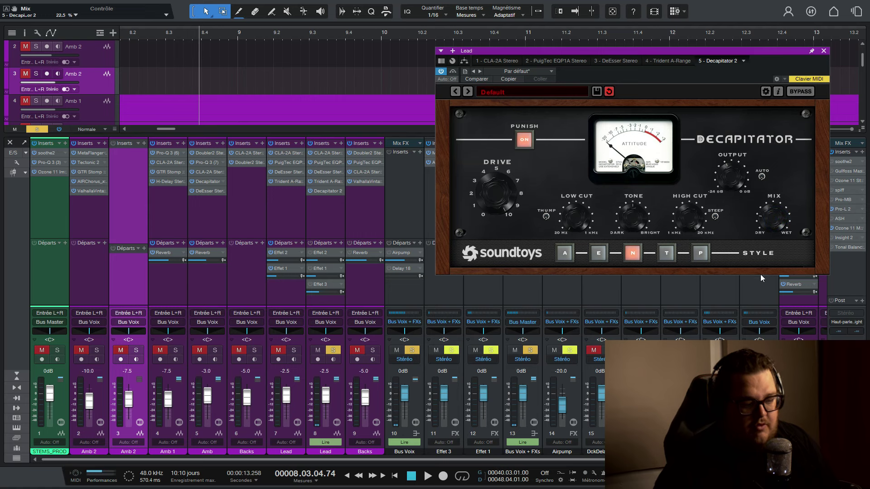
{"action": "key", "text": "space"}
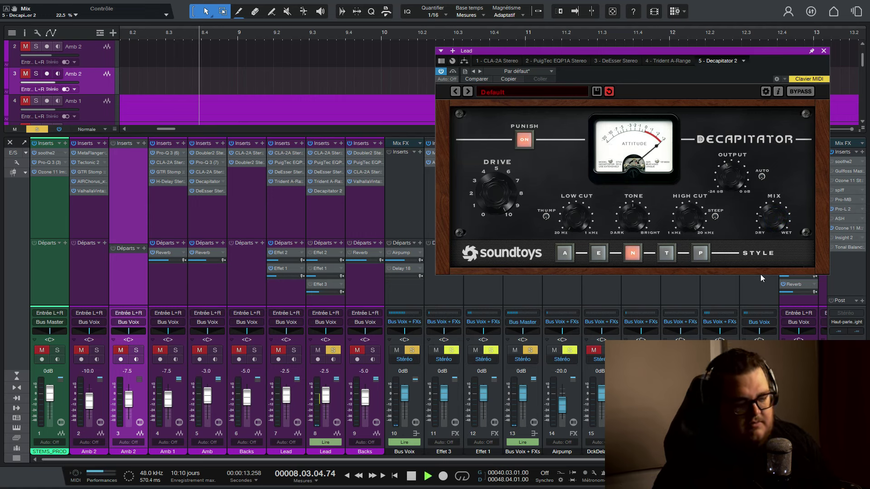
{"action": "left_click_drag", "start_coordinate": [760, 273], "coordinate": [760, 265]}
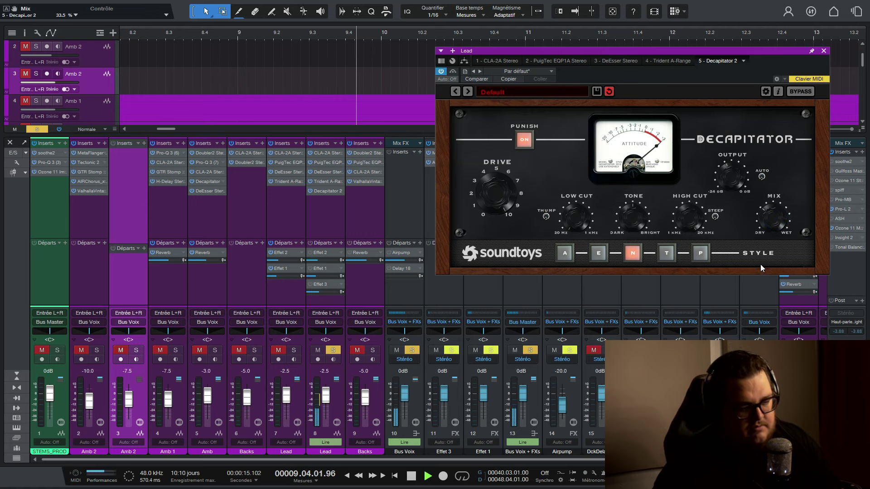
{"action": "key", "text": "space"}
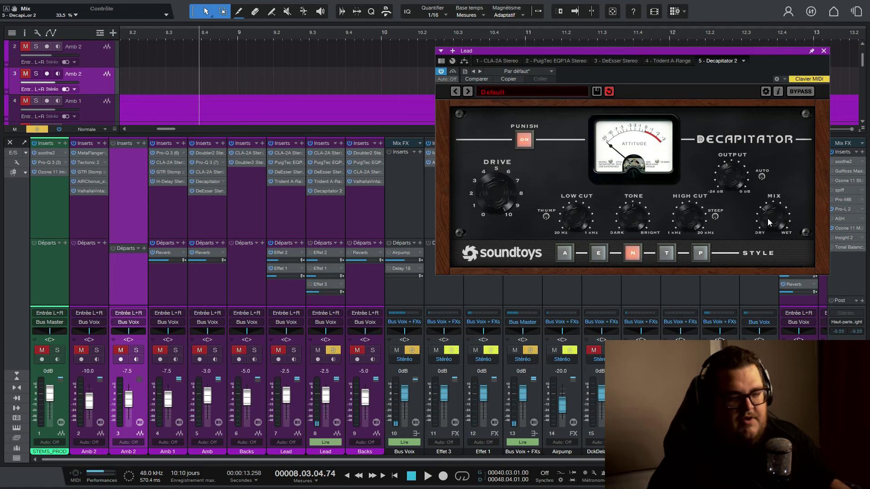
{"action": "left_click_drag", "start_coordinate": [768, 219], "coordinate": [768, 227]}
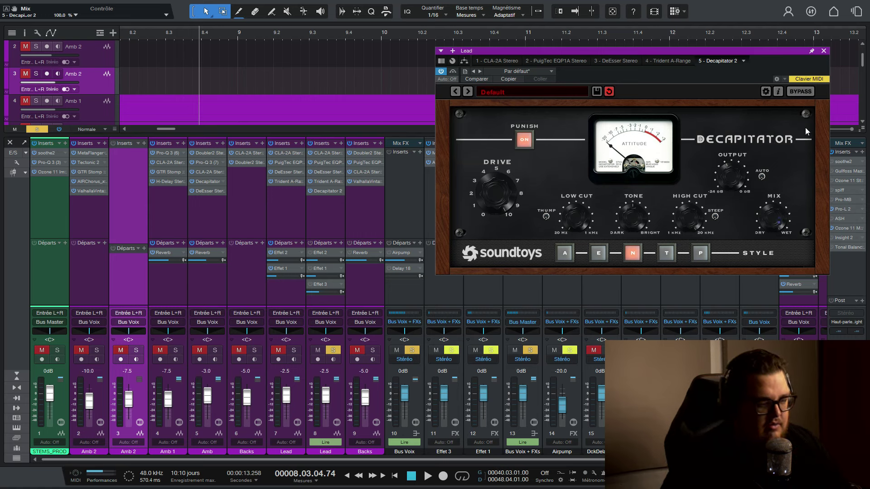
{"action": "left_click", "coordinate": [524, 139]}
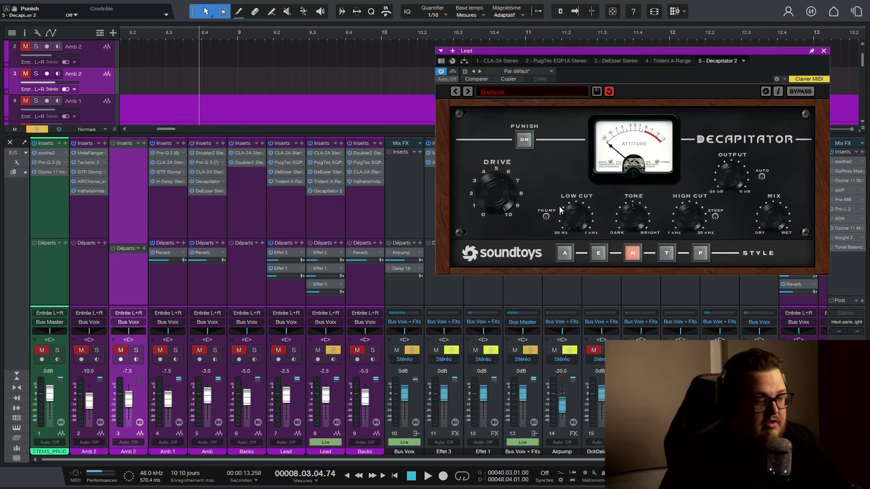
Close the Decapitator window and remove the plug-in from the Lead channel's inserts
{"action": "left_click", "coordinate": [823, 51]}
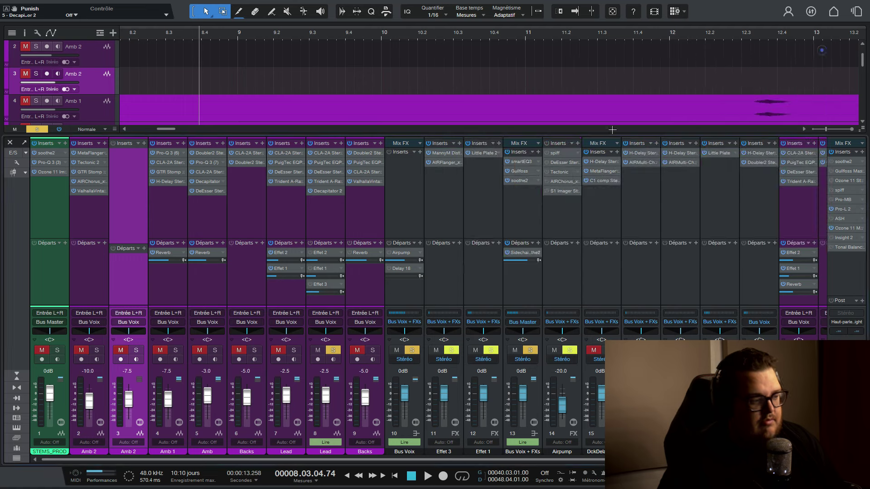
{"action": "right_click", "coordinate": [339, 191]}
{"action": "left_click", "coordinate": [353, 299]}
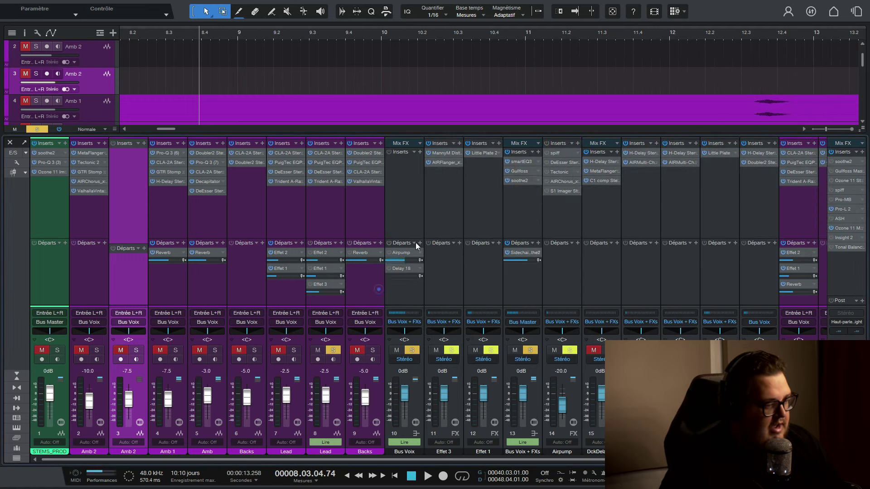
Open MannyM Distortion on the Effet 3 channel and set its distortion level to 100
{"action": "double_click", "coordinate": [441, 153]}
{"action": "left_click_drag", "start_coordinate": [614, 113], "coordinate": [426, 84]}
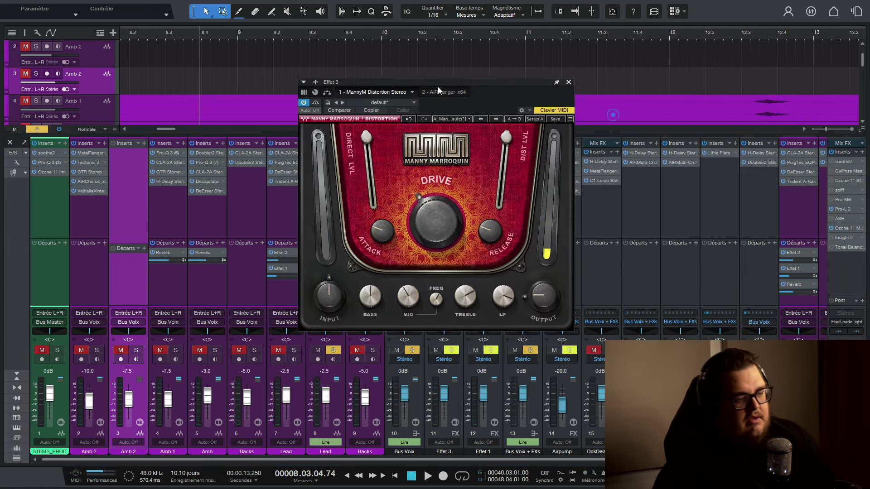
{"action": "left_click", "coordinate": [507, 137]}
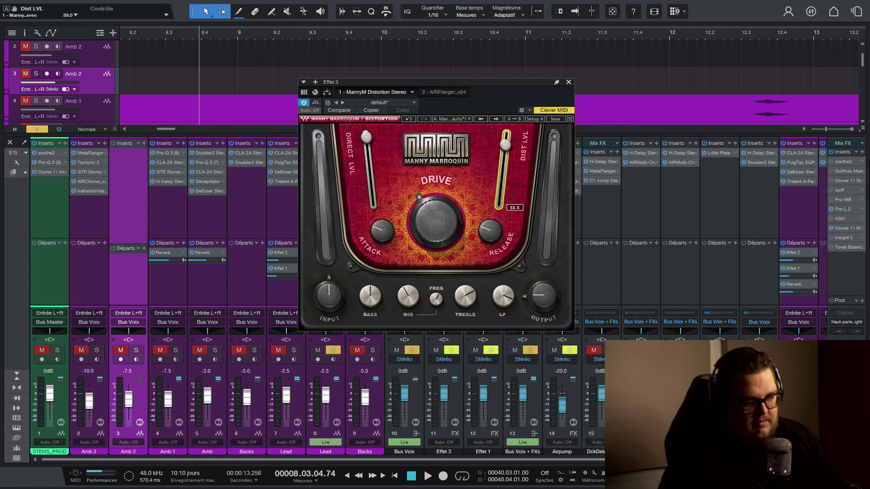
{"action": "left_click_drag", "start_coordinate": [492, 83], "coordinate": [736, 55]}
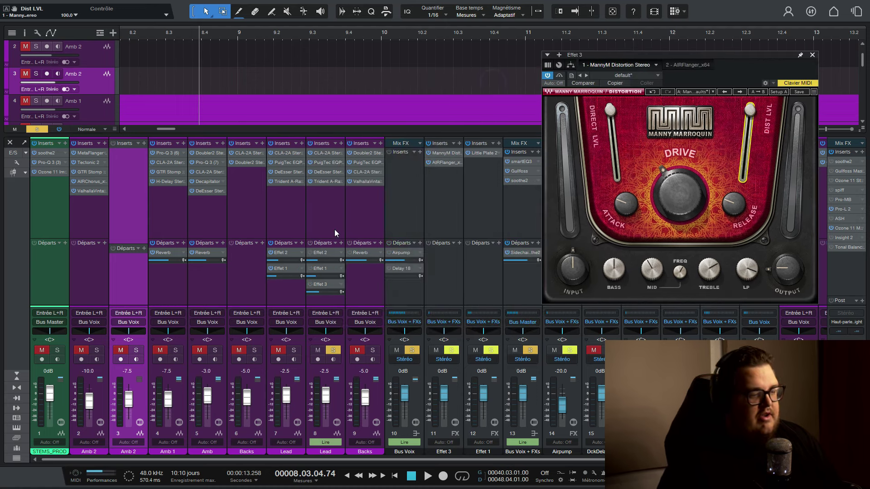
Bypass AIRFlanger on the Effet 3 channel and audition the Lead vocal with its Effet 3 send raised to -7.5
{"action": "left_click", "coordinate": [442, 190]}
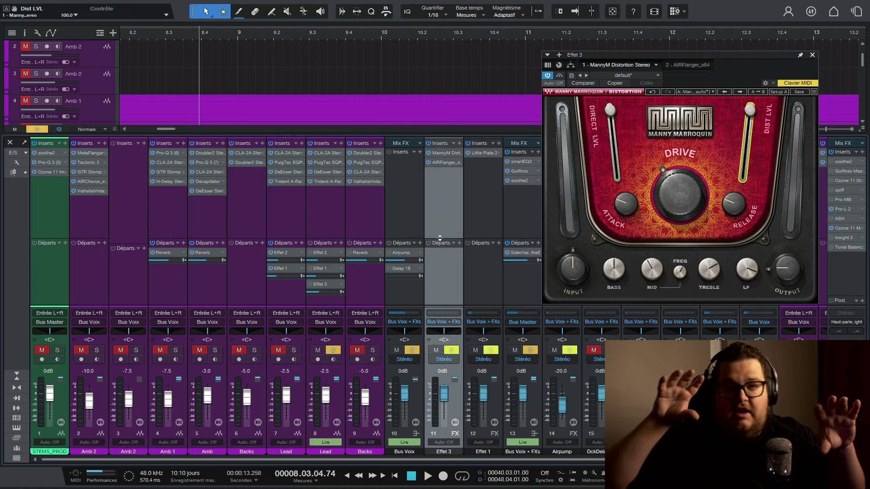
{"action": "left_click", "coordinate": [428, 163]}
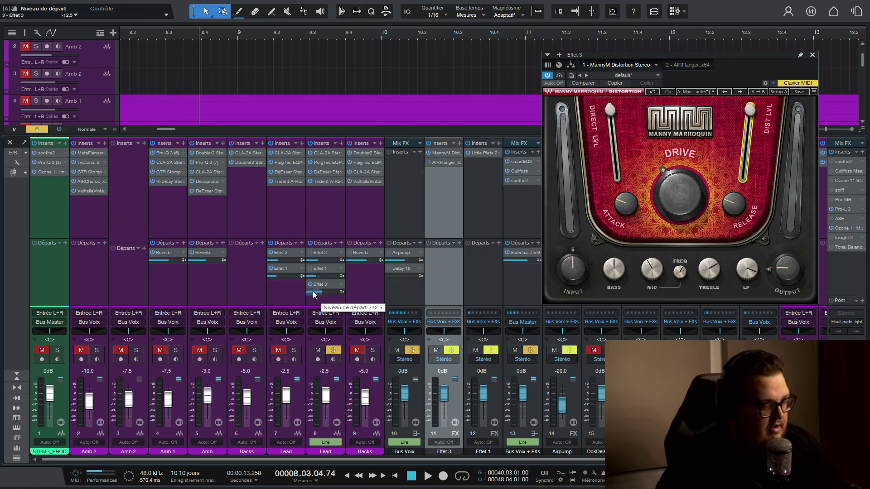
{"action": "key", "text": "space"}
{"action": "scroll", "coordinate": [313, 291], "scroll_direction": "up", "scroll_amount": 2}
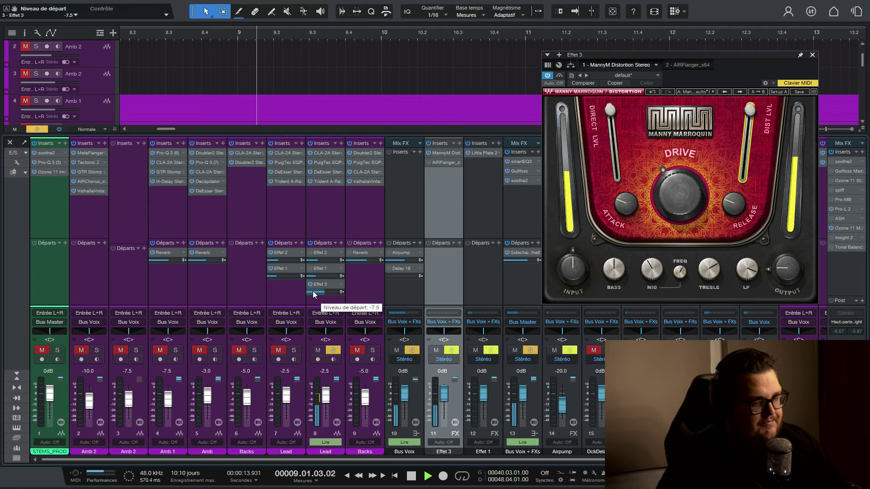
{"action": "key", "text": "space"}
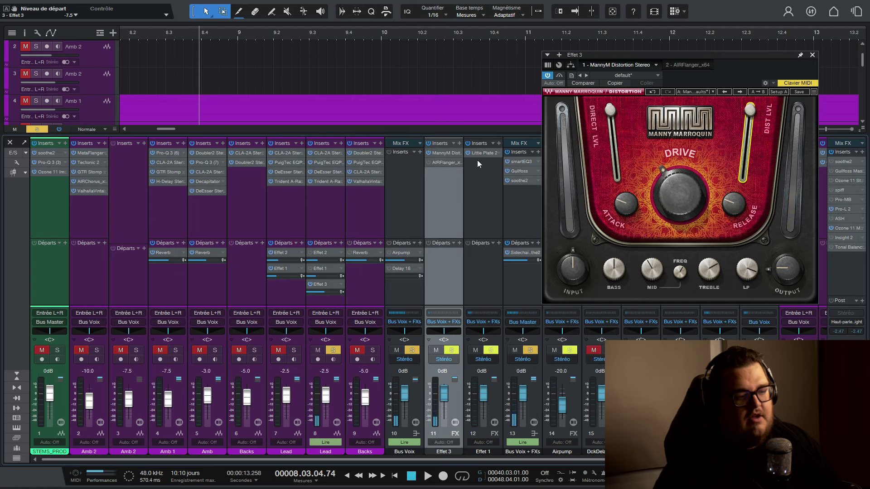
Try a copy of MannyM Distortion directly in the Lead channel's inserts, audition it with the Effet 3 send muted, and remove the copy
{"action": "left_click_drag", "start_coordinate": [441, 154], "coordinate": [328, 195]}
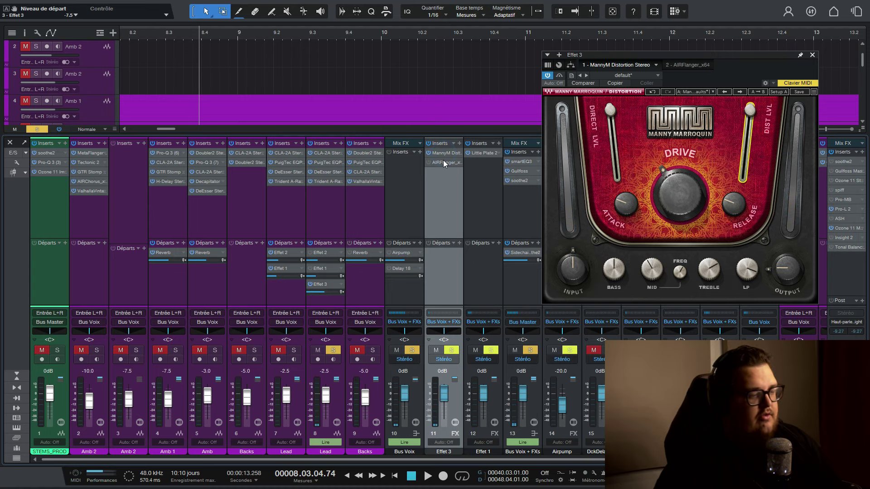
{"action": "key", "text": "space"}
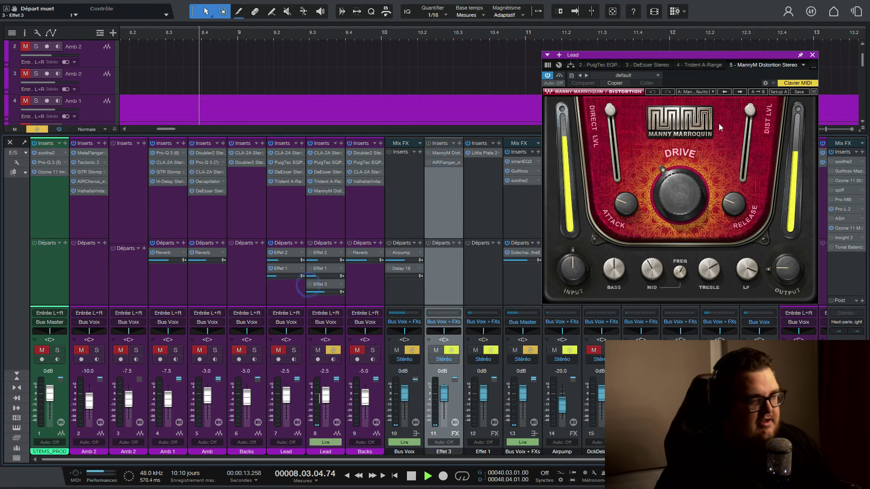
{"action": "mouse_move", "coordinate": [750, 110]}
{"action": "left_mouse_down"}
{"action": "mouse_move", "coordinate": [744, 158]}
{"action": "mouse_move", "coordinate": [749, 110]}
{"action": "left_mouse_up"}
{"action": "key", "text": "space"}
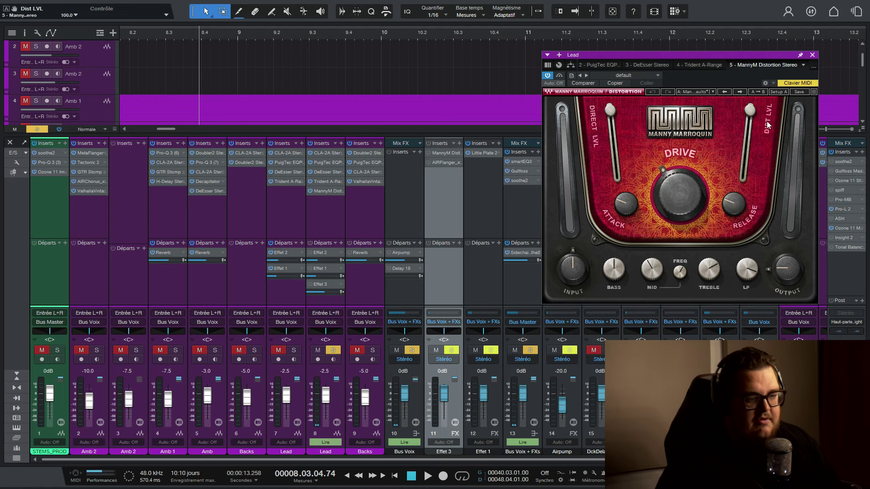
{"action": "right_click", "coordinate": [342, 190]}
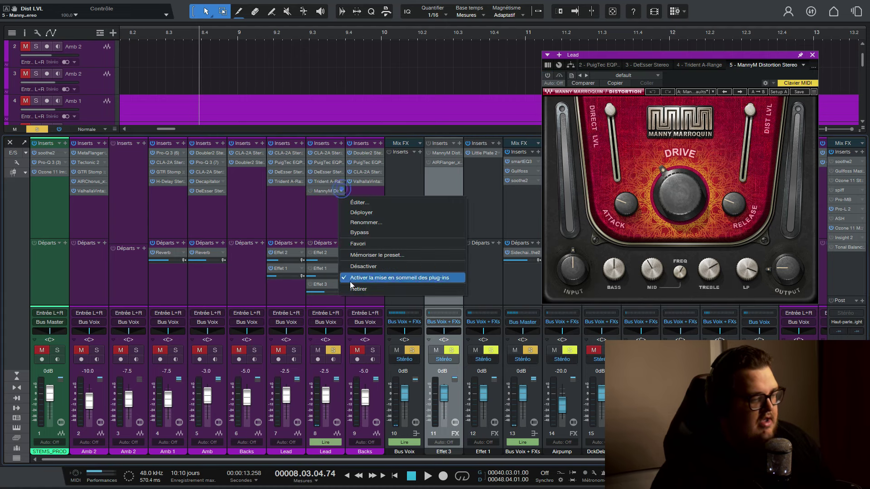
{"action": "left_click", "coordinate": [350, 288]}
Reopen MannyM Distortion on the Effet 3 channel and set its drive to 35.2 during playback
{"action": "double_click", "coordinate": [437, 153]}
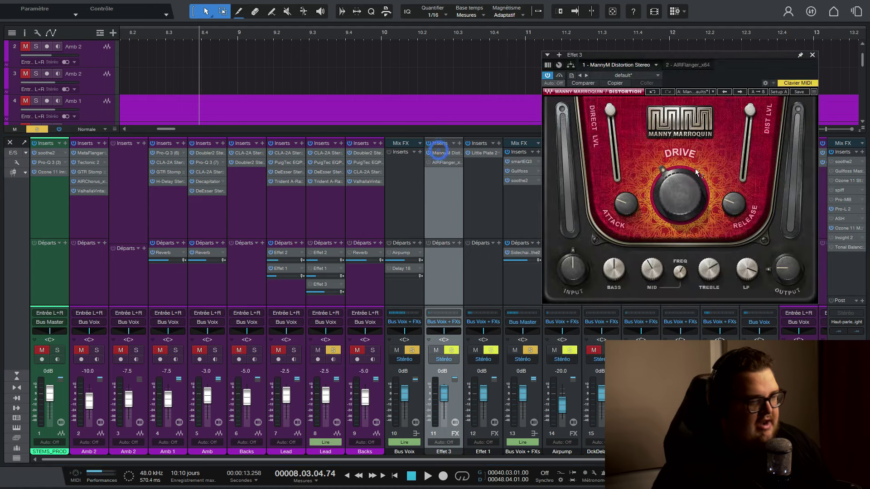
{"action": "left_click", "coordinate": [750, 110]}
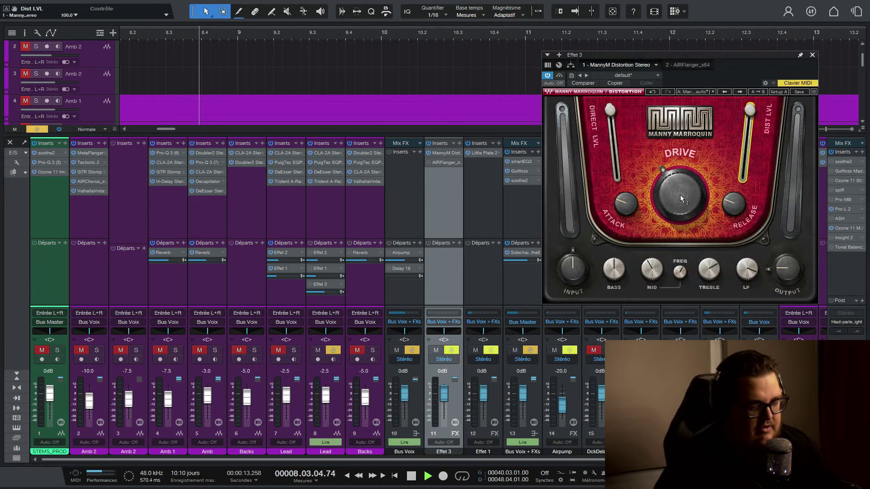
{"action": "left_click_drag", "start_coordinate": [680, 195], "coordinate": [677, 171]}
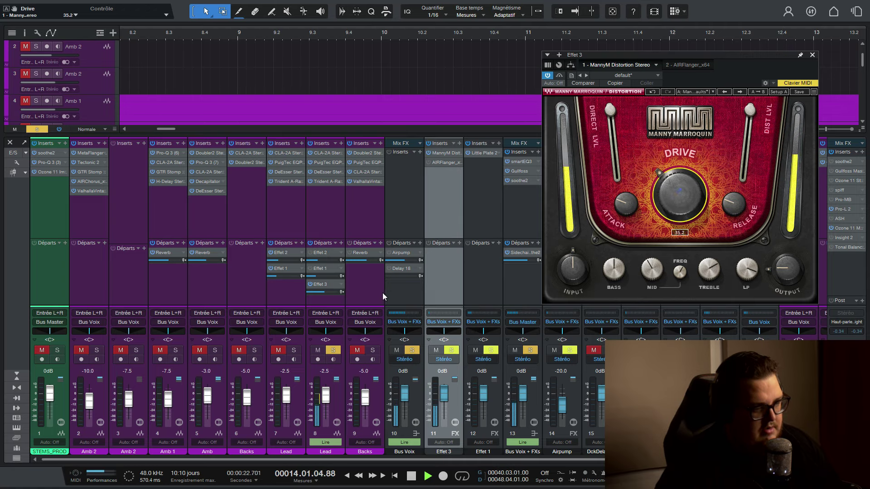
Set the Lead channel's send level to Effet 3 to -17.5 while auditioning the vocal
{"action": "key", "text": "space"}
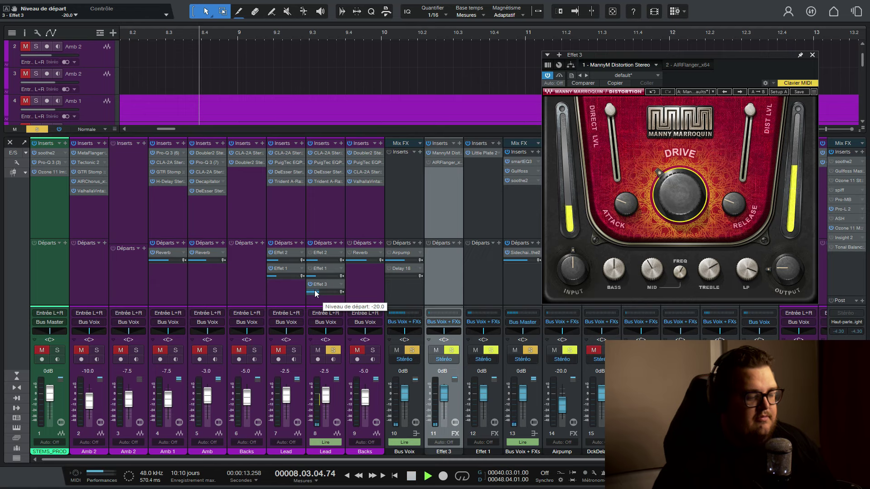
{"action": "key", "text": "space"}
{"action": "left_click_drag", "start_coordinate": [314, 290], "coordinate": [313, 292]}
{"action": "key", "text": "space"}
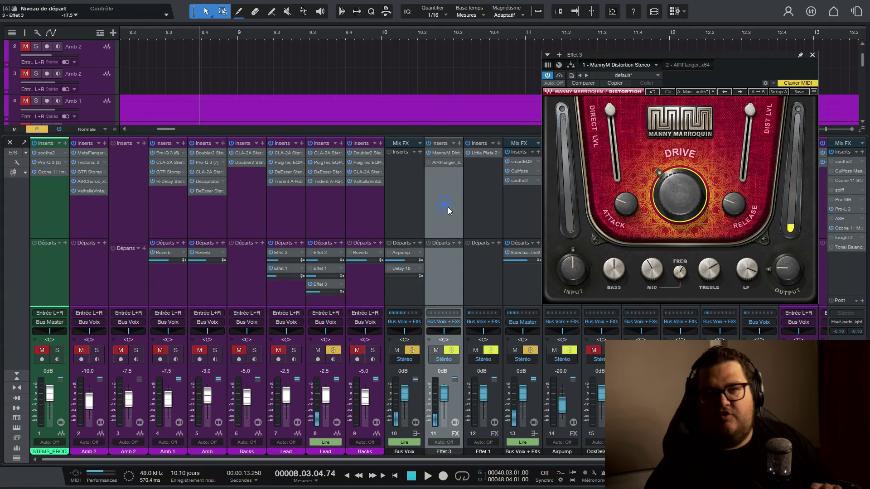
Activate AIRFlanger on the Effet 3 channel with its mix at 50% and audition it on the Lead vocal
{"action": "left_click_drag", "start_coordinate": [692, 53], "coordinate": [699, 10]}
{"action": "left_click", "coordinate": [700, 13]}
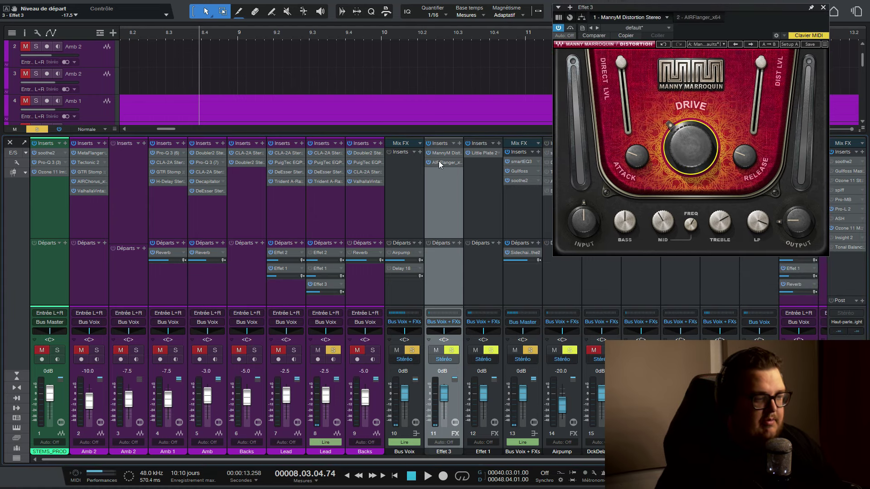
{"action": "left_click_drag", "start_coordinate": [698, 149], "coordinate": [702, 133]}
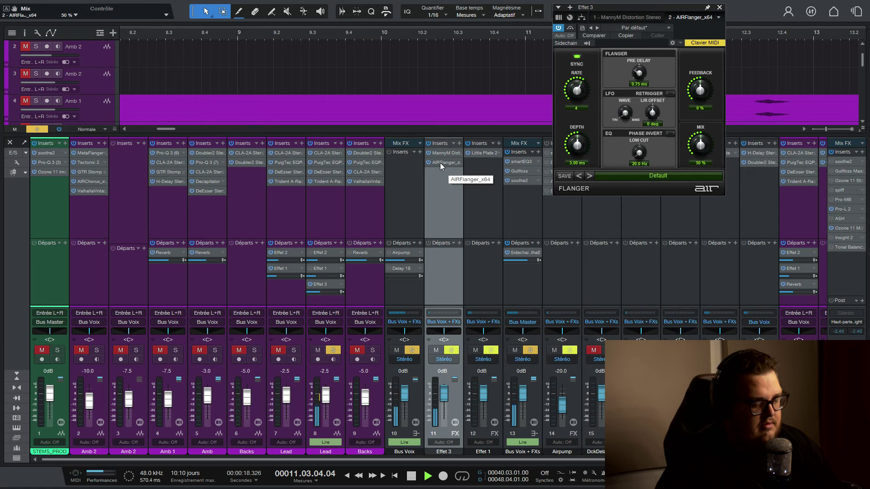
{"action": "key", "text": "space"}
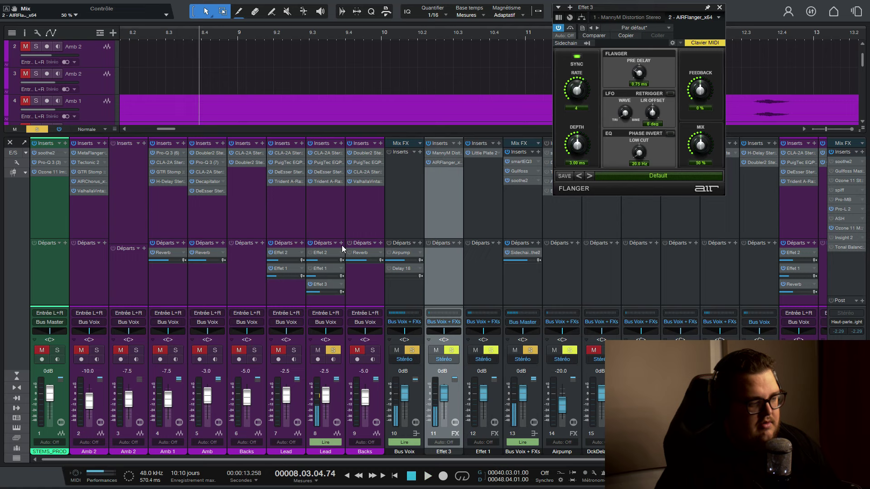
Compare the Lead vocal with its Effet 3 send muted and active during playback
{"action": "key", "text": "space"}
{"action": "left_click", "coordinate": [311, 284]}
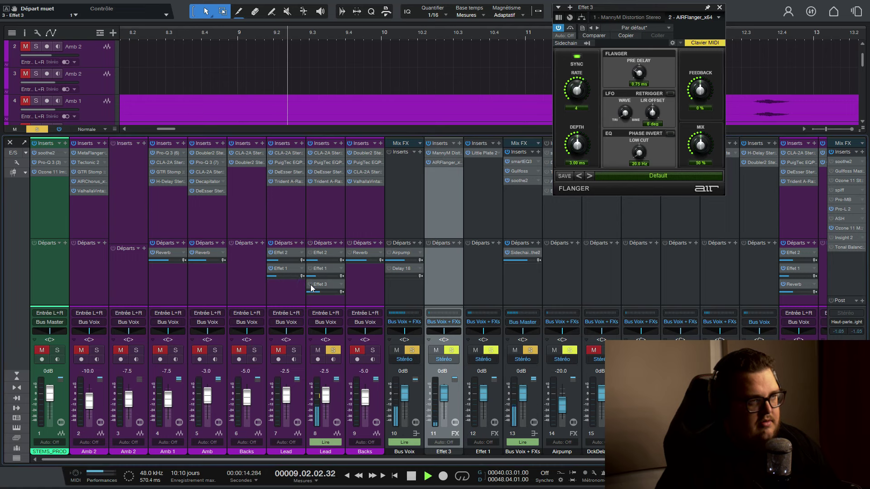
{"action": "left_click", "coordinate": [311, 284]}
{"action": "key", "text": "space"}
{"action": "key", "text": "space"}
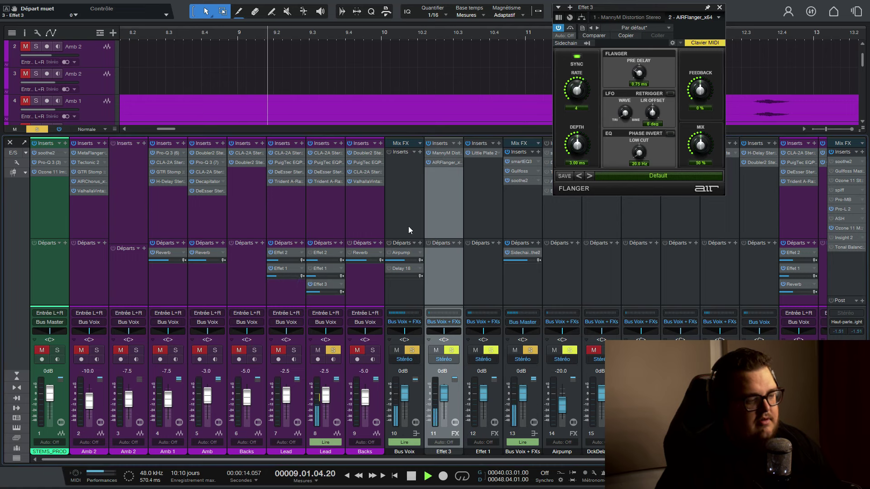
{"action": "key", "text": "space"}
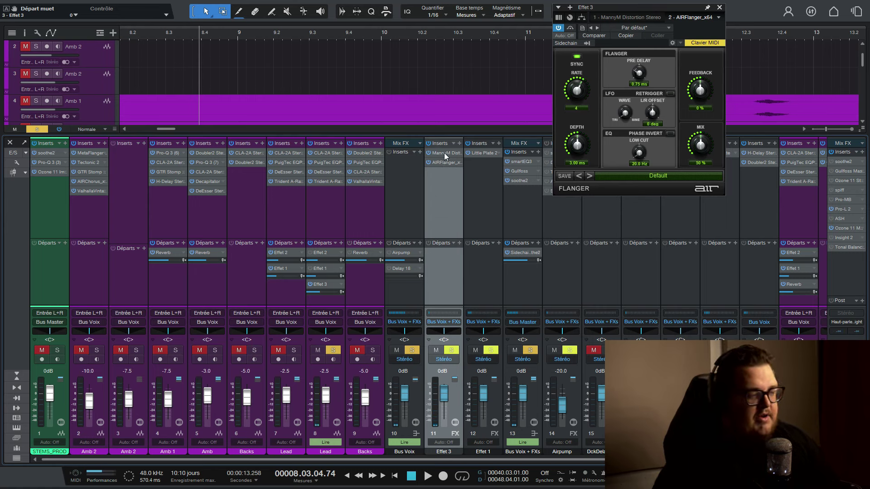
Reorder the Effet 3 inserts to place AIRFlanger before MannyM Distortion, and move the flanger window clear of that channel
{"action": "mouse_move", "coordinate": [446, 163]}
{"action": "left_mouse_down"}
{"action": "mouse_move", "coordinate": [445, 153]}
{"action": "mouse_move", "coordinate": [445, 177]}
{"action": "left_mouse_up"}
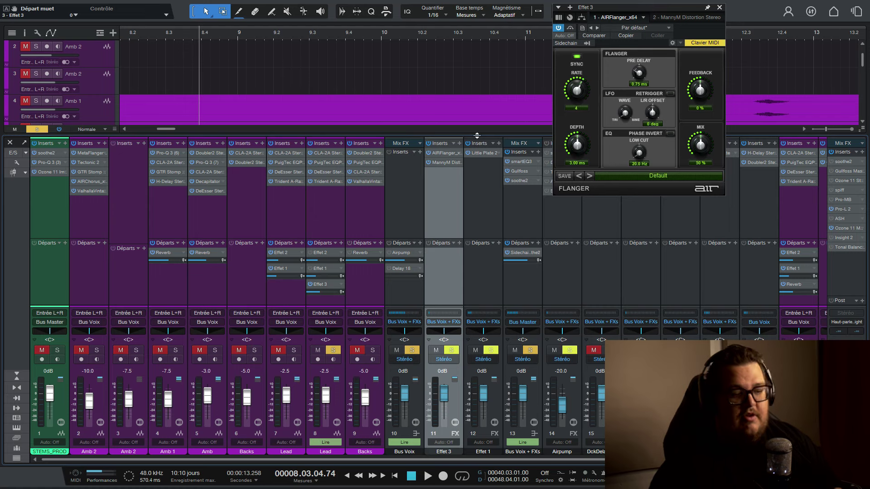
{"action": "left_click_drag", "start_coordinate": [653, 8], "coordinate": [249, 153]}
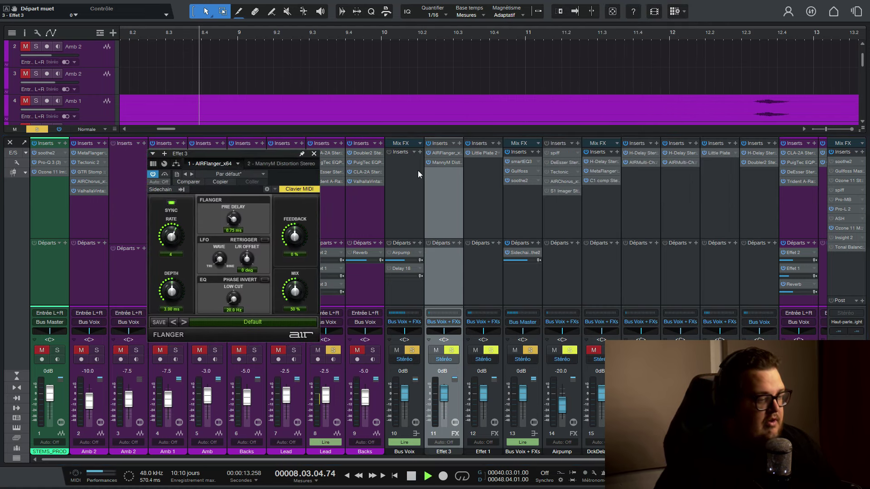
Audition the soloed Lead vocal with AIRFlanger before MannyM Distortion on Effet 3, and close the flanger window
{"action": "key", "text": "space"}
{"action": "left_click_drag", "start_coordinate": [445, 154], "coordinate": [430, 176]}
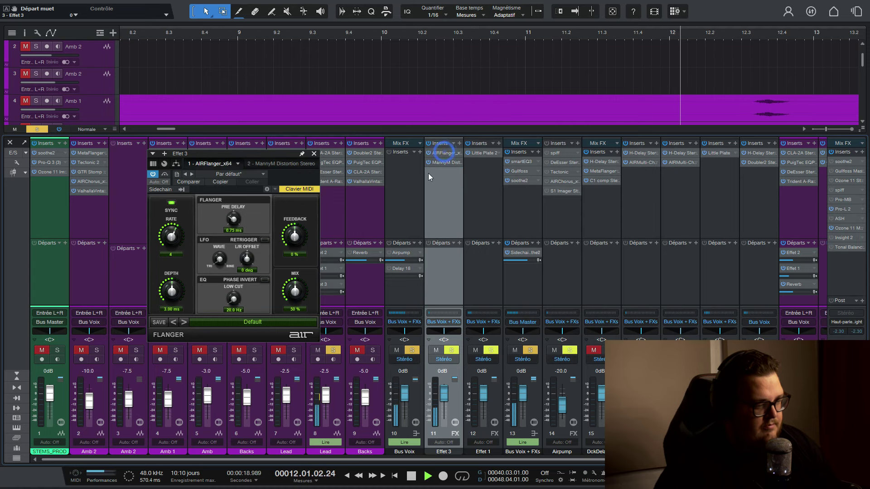
{"action": "key", "text": "space"}
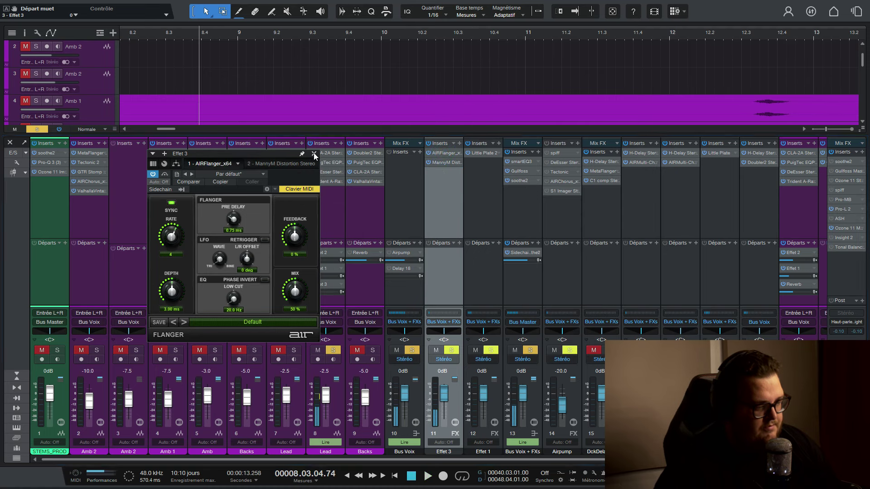
{"action": "left_click", "coordinate": [315, 156]}
Clear the active solos and play the full mix with the Lead's Effet 3 send level at -17.5
{"action": "scroll", "coordinate": [311, 292], "scroll_direction": "down", "scroll_amount": 2}
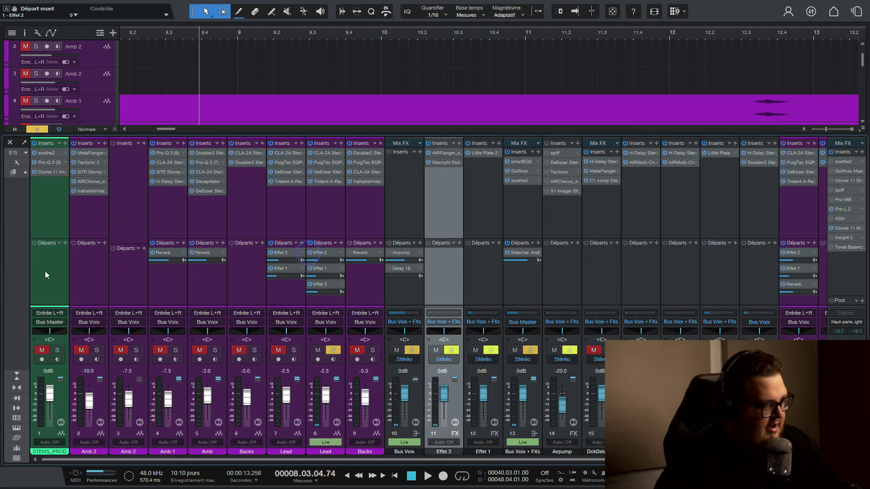
{"action": "left_click", "coordinate": [36, 129]}
{"action": "key", "text": "space"}
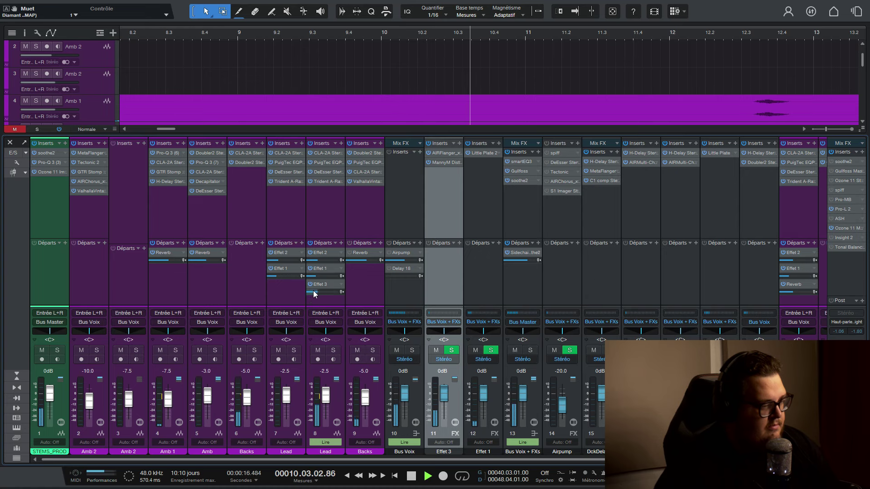
{"action": "scroll", "coordinate": [314, 293], "scroll_direction": "up", "scroll_amount": 3}
{"action": "scroll", "coordinate": [315, 293], "scroll_direction": "up", "scroll_amount": 2}
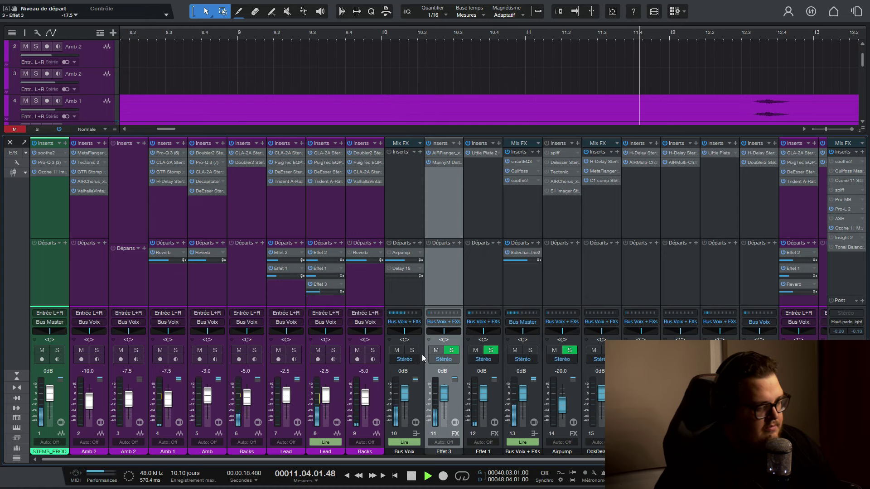
Set the output of MannyM Distortion on the Effet 3 channel to -13.7 dB and close its window
{"action": "double_click", "coordinate": [443, 153]}
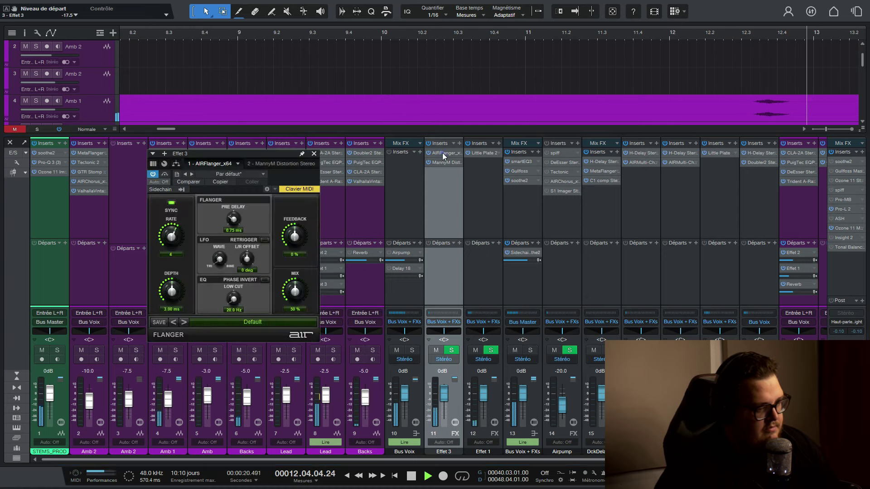
{"action": "double_click", "coordinate": [442, 162]}
{"action": "left_click_drag", "start_coordinate": [383, 368], "coordinate": [383, 376]}
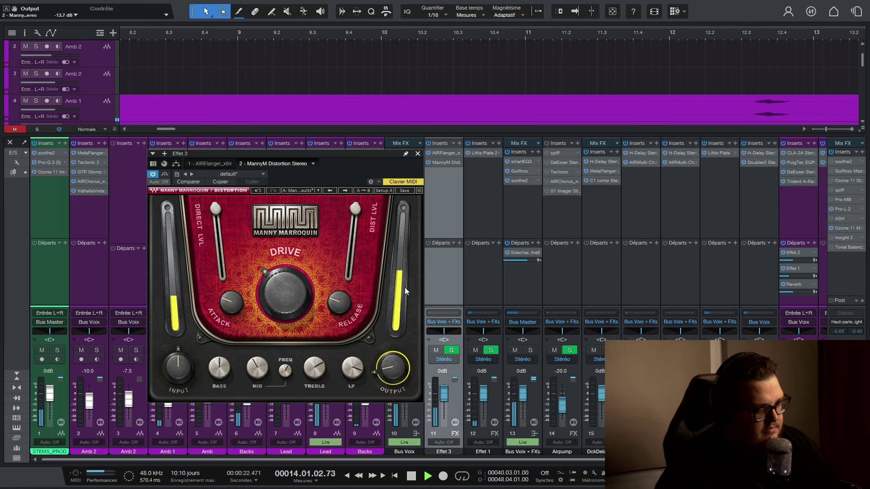
{"action": "left_click", "coordinate": [417, 153]}
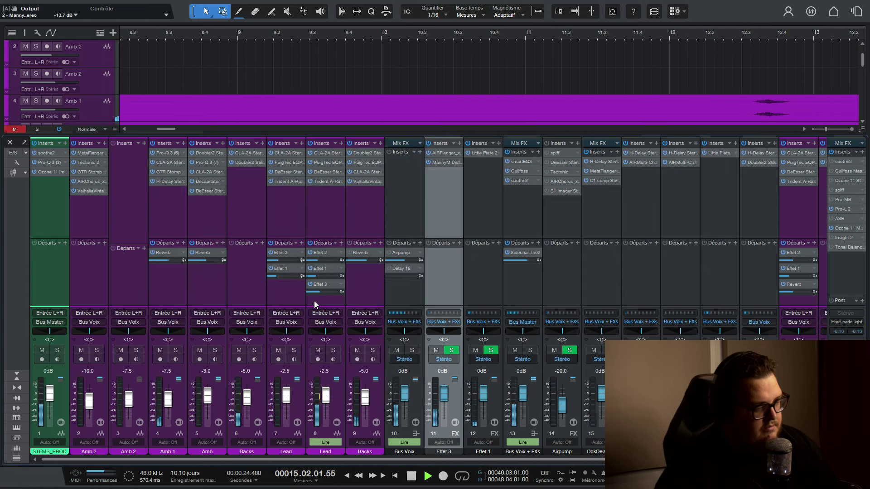
Lower the Lead's send level to Effet 3 to -22.5 and set the AIRFlanger mix to 25%
{"action": "mouse_move", "coordinate": [312, 293]}
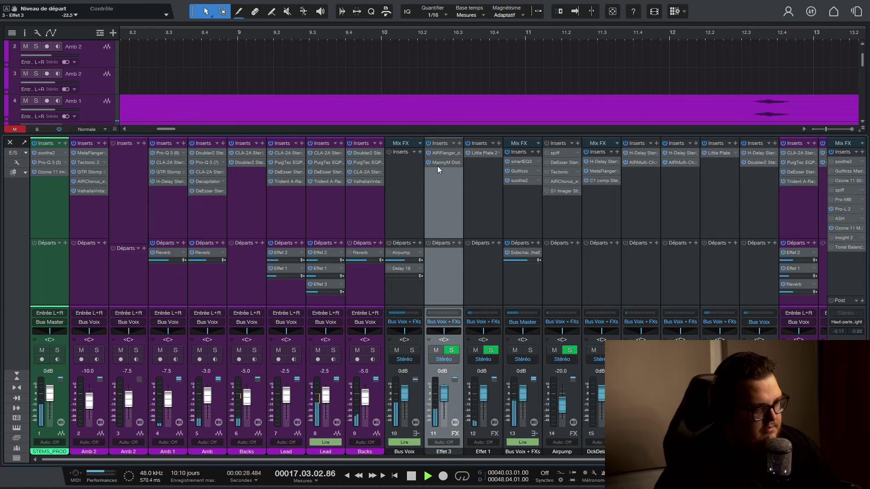
{"action": "left_click", "coordinate": [446, 153]}
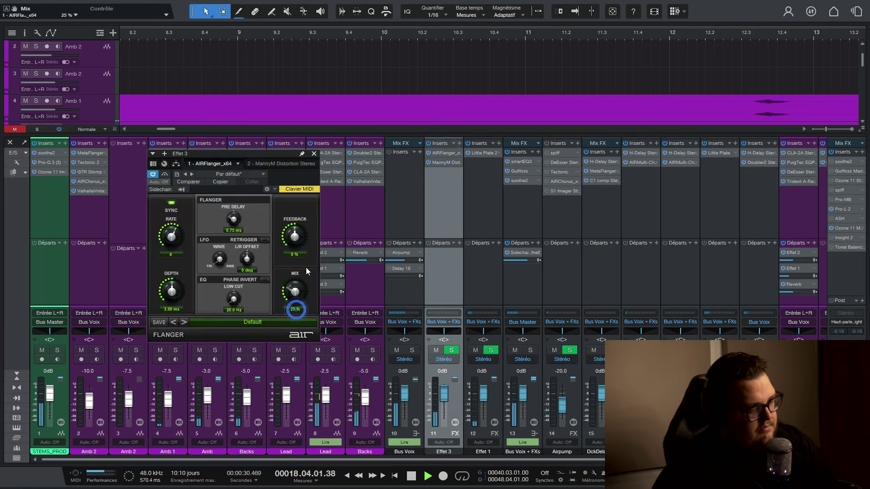
{"action": "left_click", "coordinate": [314, 154]}
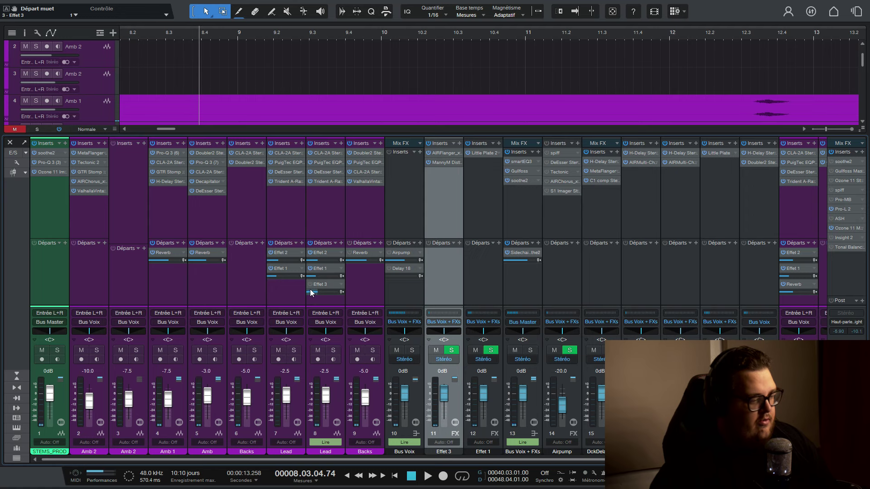
Set the Lead's send level to Effet 3 to -20.0 and reactivate the send during playback
{"action": "mouse_move", "coordinate": [311, 289]}
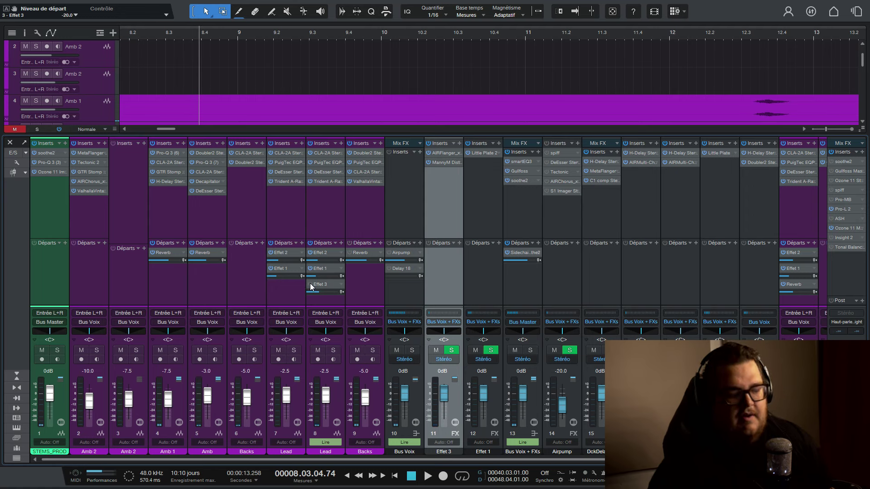
{"action": "key", "text": "space"}
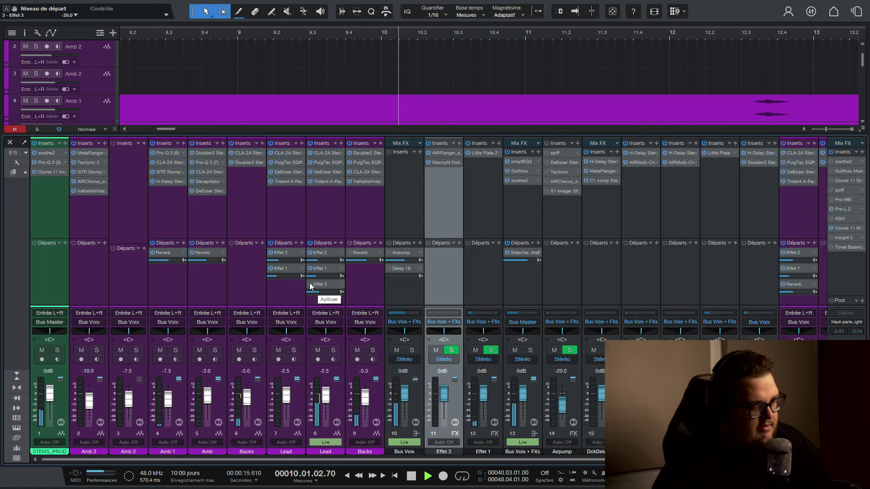
{"action": "left_click", "coordinate": [310, 284]}
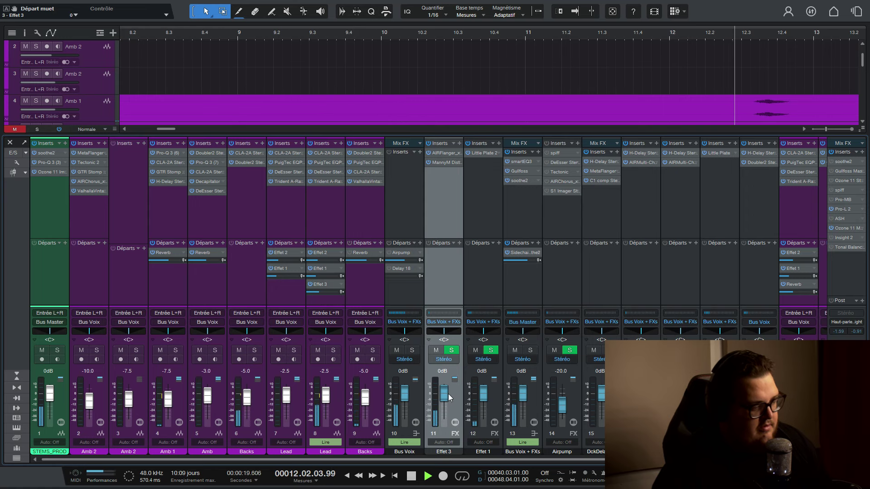
Lower the Effet 3 channel volume to -2.5 and compare the mix with the Lead's send muted and active
{"action": "left_click_drag", "start_coordinate": [444, 397], "coordinate": [444, 401]}
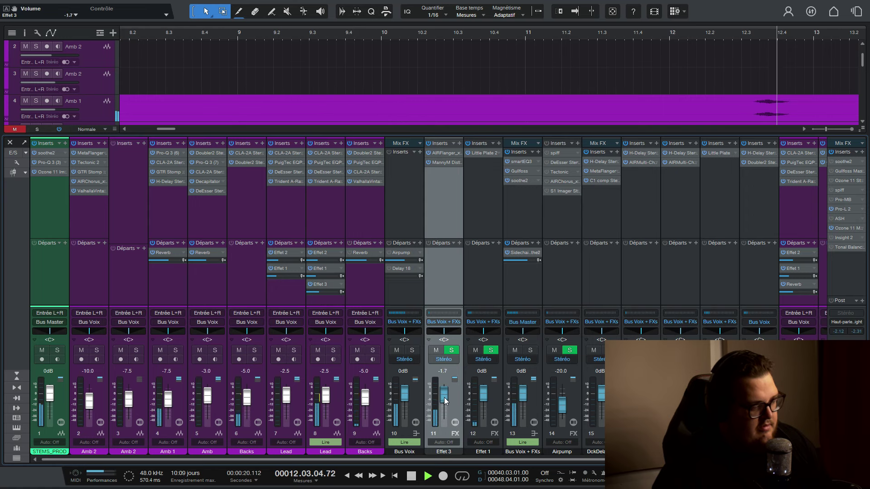
{"action": "left_click", "coordinate": [310, 285]}
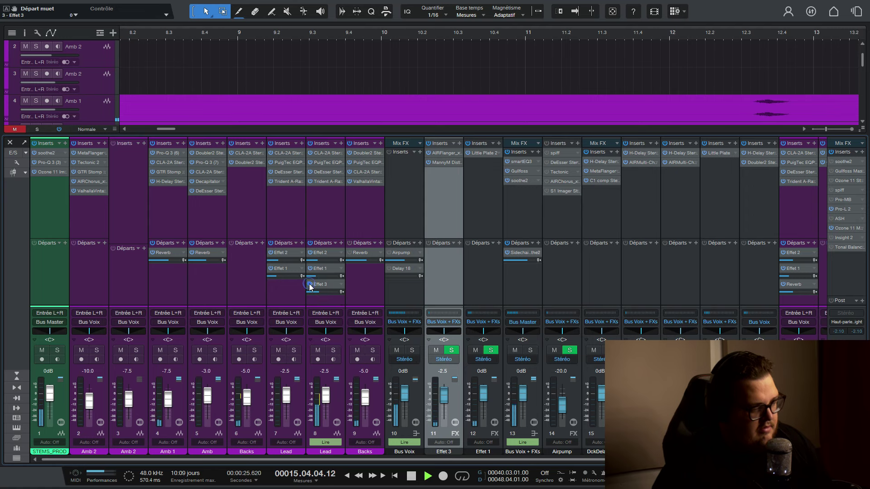
{"action": "left_click", "coordinate": [309, 284]}
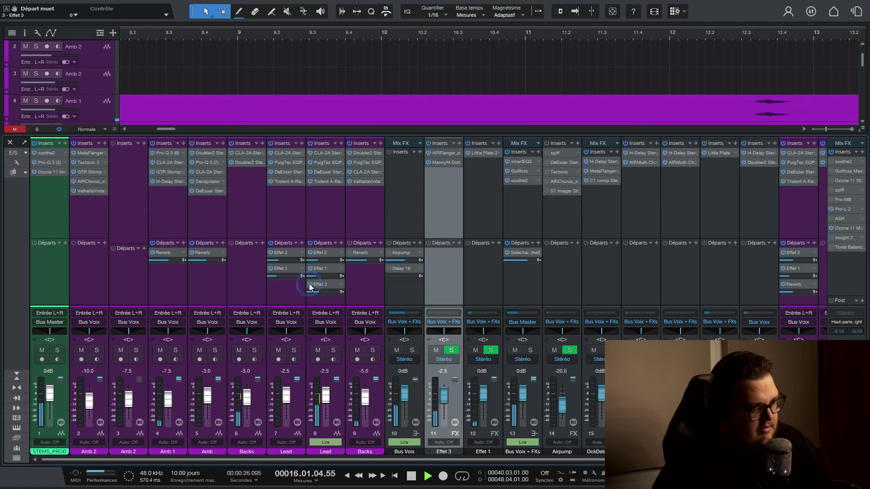
{"action": "key", "text": "space"}
Check the treble setting of MannyM Distortion on the Effet 3 channel and close its window
{"action": "left_click", "coordinate": [446, 162]}
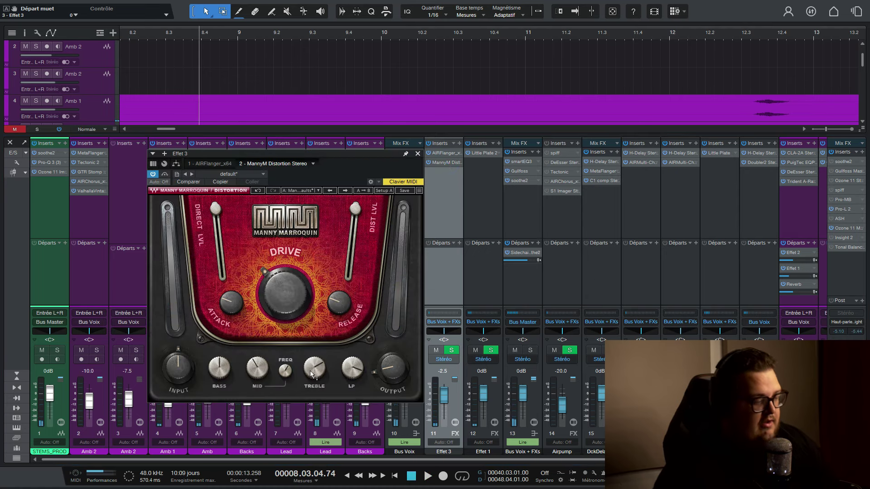
{"action": "mouse_move", "coordinate": [312, 373]}
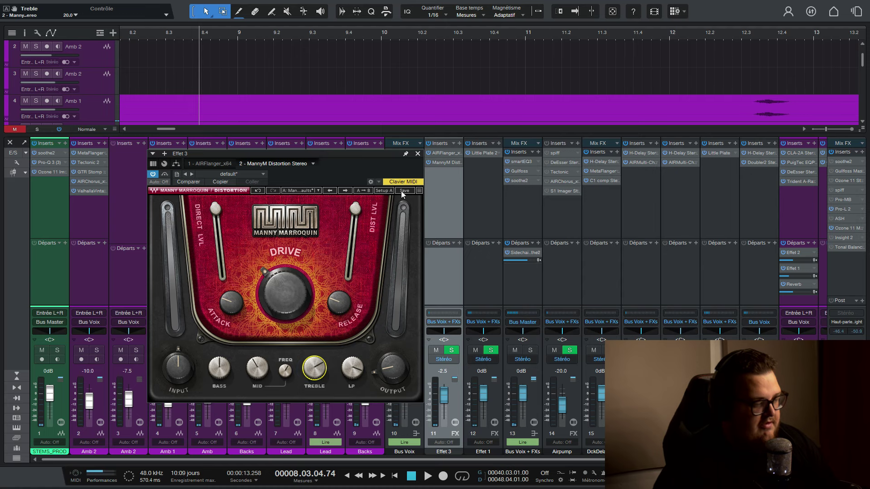
{"action": "left_click", "coordinate": [419, 153]}
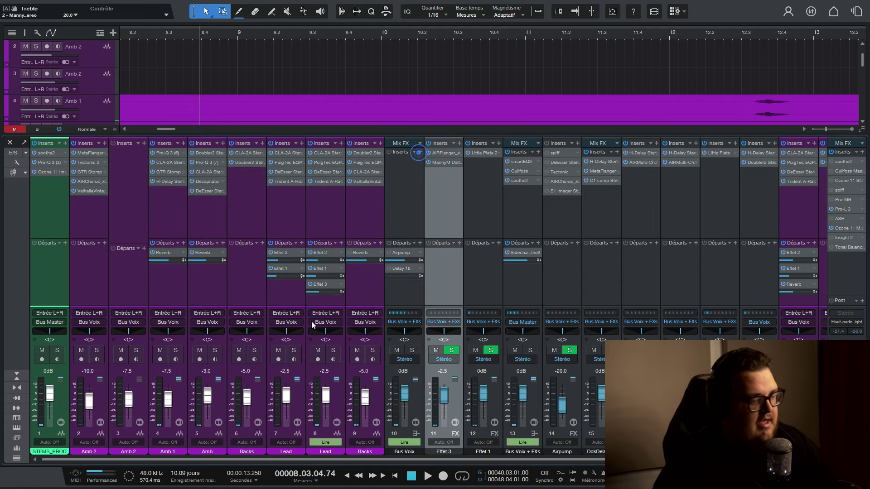
Solo the Lead channel with playback at the song start, and insert Tone Generator on the Effet 3 channel
{"action": "left_click", "coordinate": [333, 350]}
{"action": "key", "text": "Home"}
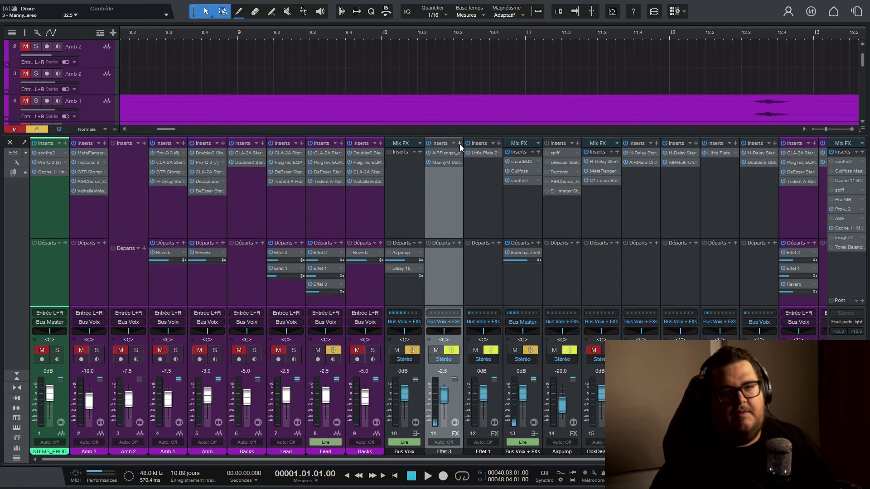
{"action": "left_click", "coordinate": [459, 144]}
{"action": "type", "text": "tone"}
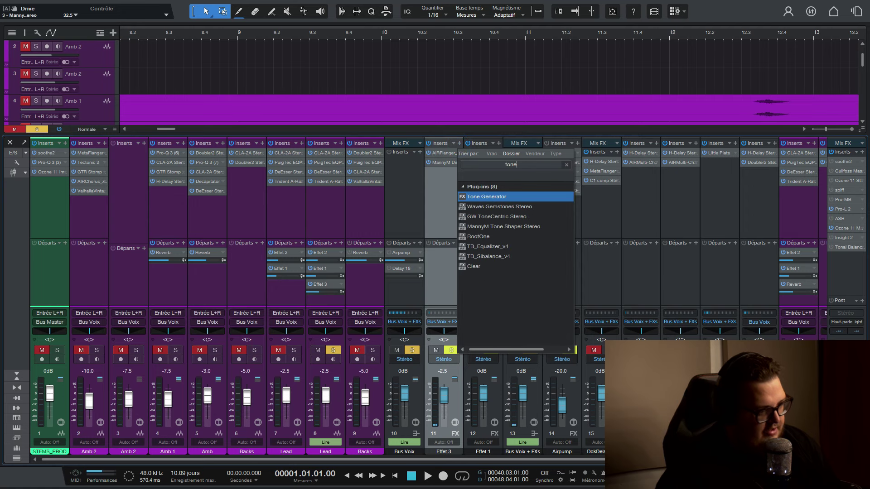
{"action": "double_click", "coordinate": [485, 196]}
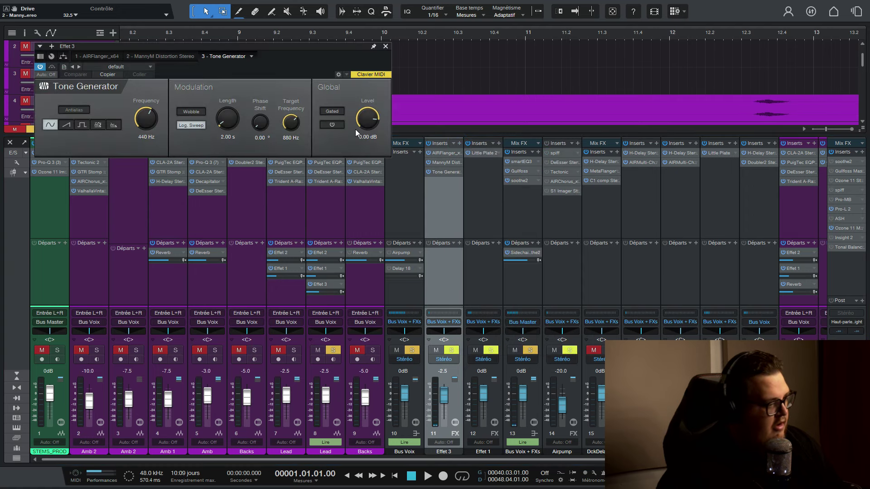
Activate the Tone Generator at 100 Hz and -12 dB, and place it before MannyM Distortion on Effet 3
{"action": "type", "text": "-"}
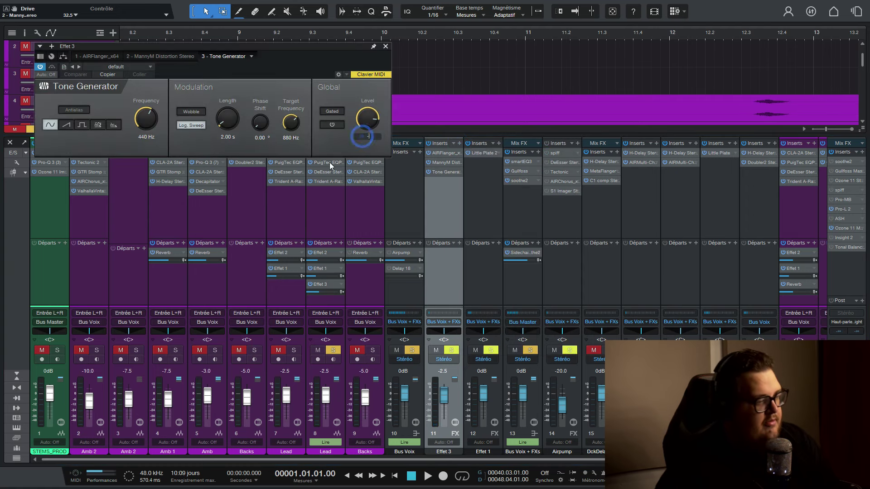
{"action": "type", "text": "12"}
{"action": "key", "text": "Return"}
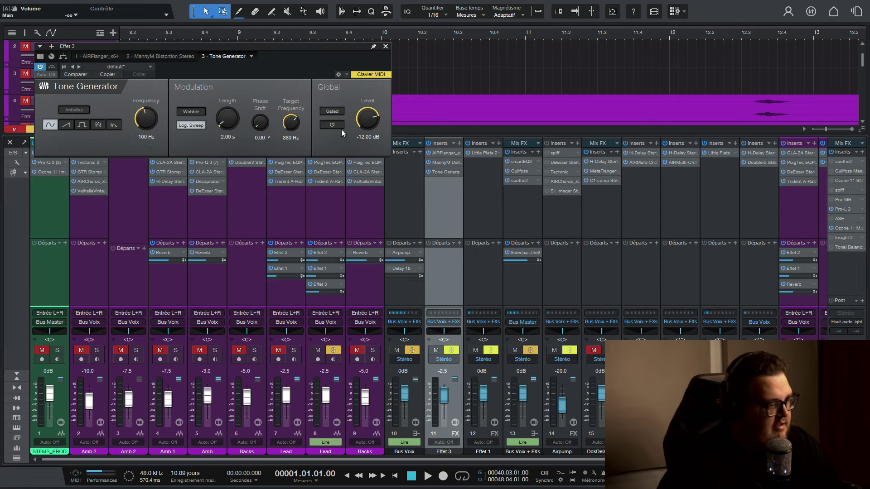
{"action": "left_click_drag", "start_coordinate": [445, 170], "coordinate": [443, 168]}
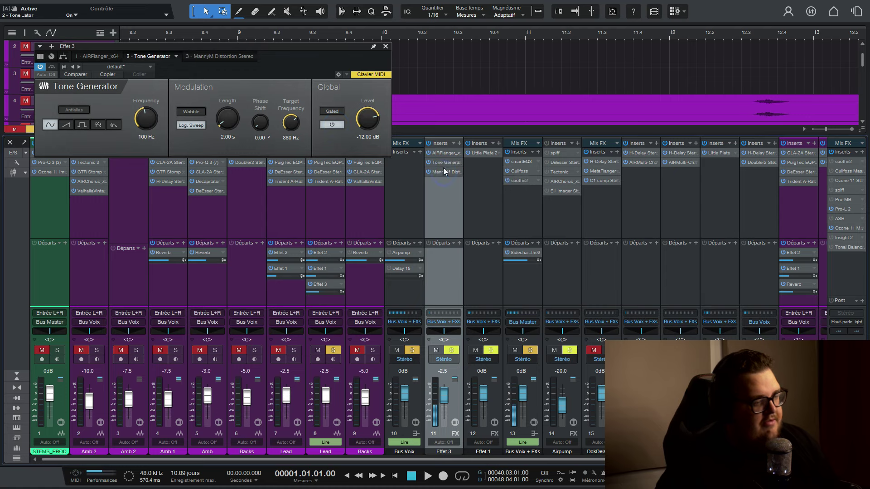
Insert Pro-Q 3 after MannyM Distortion on Effet 3 and move its window clear of that channel's inserts
{"action": "left_click", "coordinate": [458, 143]}
{"action": "type", "text": "fabf"}
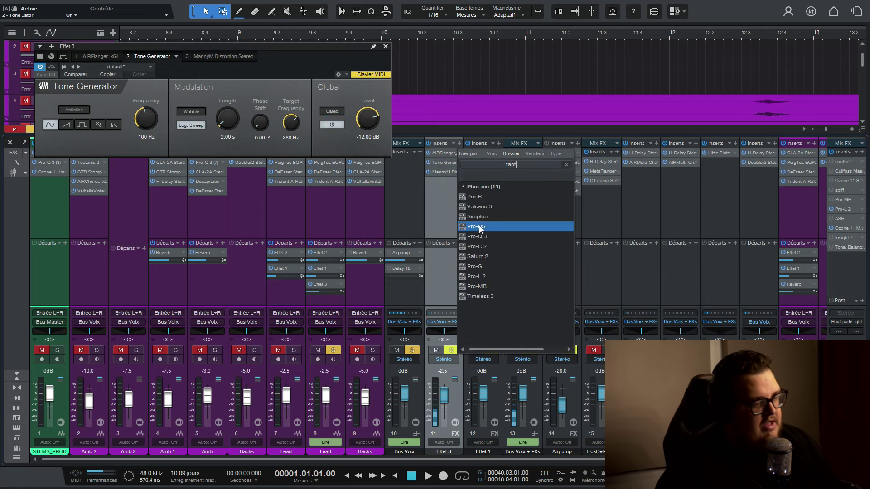
{"action": "left_click", "coordinate": [483, 236]}
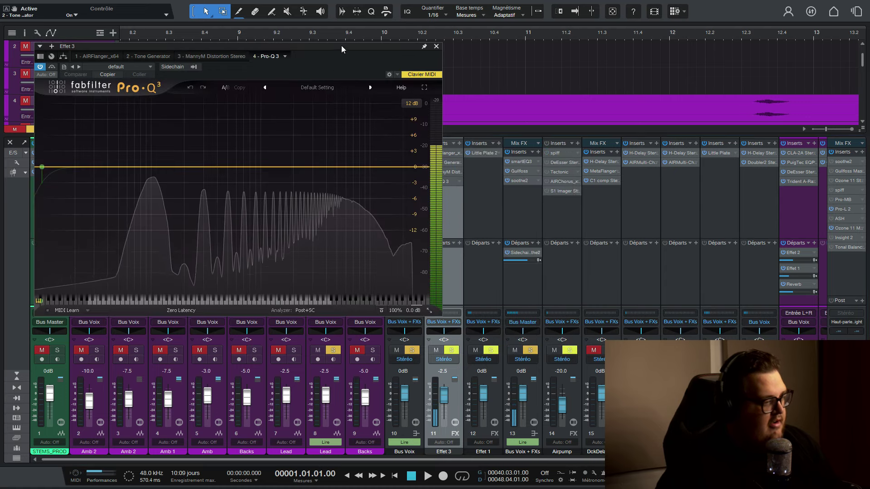
{"action": "left_click_drag", "start_coordinate": [341, 45], "coordinate": [319, 96]}
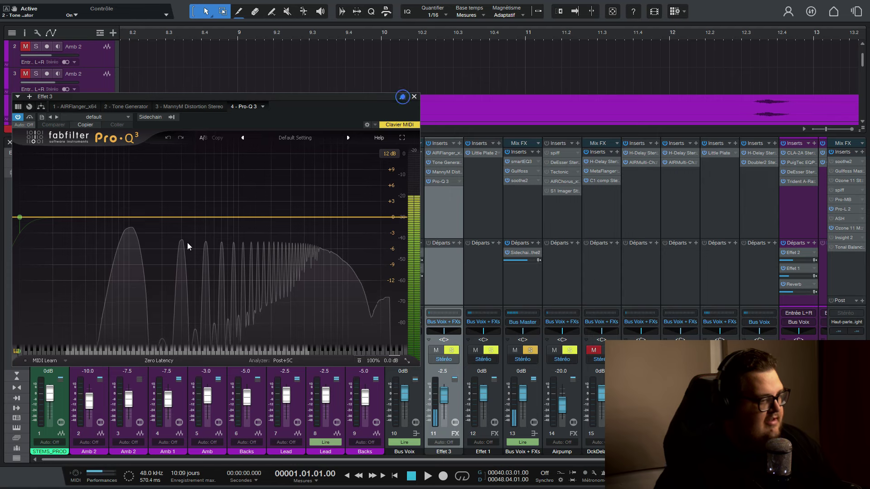
Bypass and reactivate MannyM Distortion to compare the test tone's harmonics in the Pro-Q 3 analyzer
{"action": "left_click", "coordinate": [428, 171]}
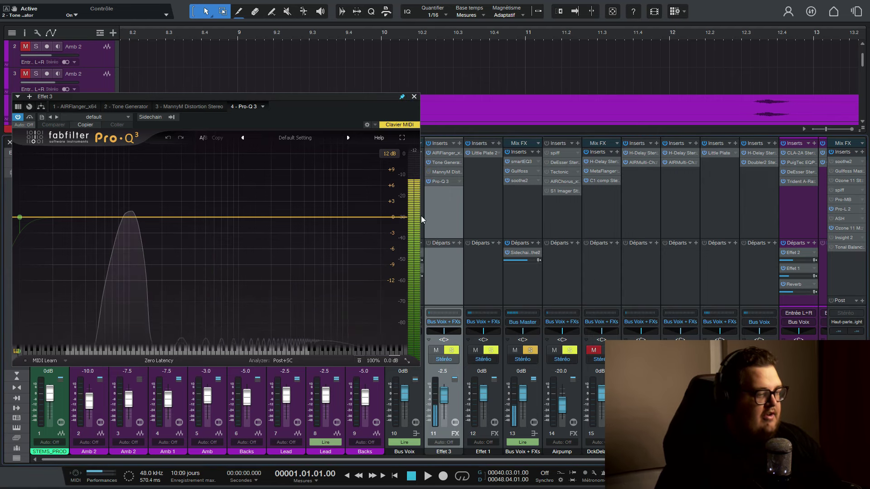
{"action": "left_click", "coordinate": [428, 172]}
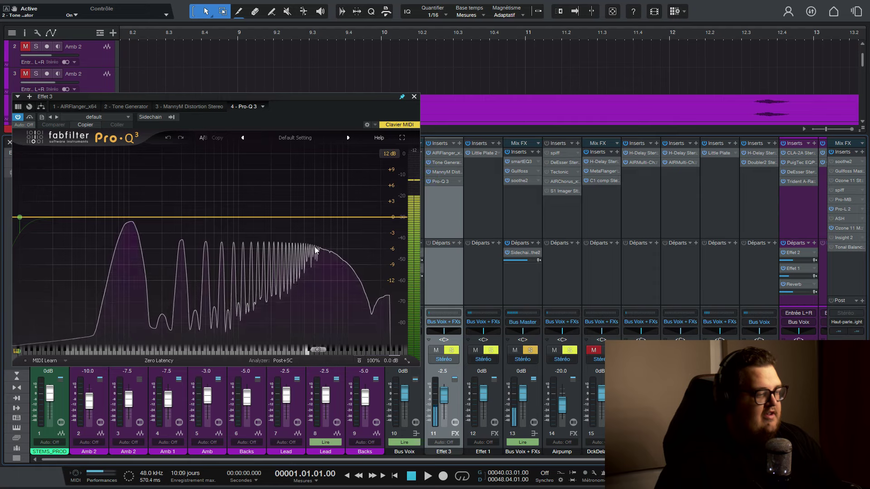
Show MannyM Distortion alongside the Pro-Q 3 analyzer and vary its drive from 0.0 to 20.7
{"action": "left_click", "coordinate": [441, 174]}
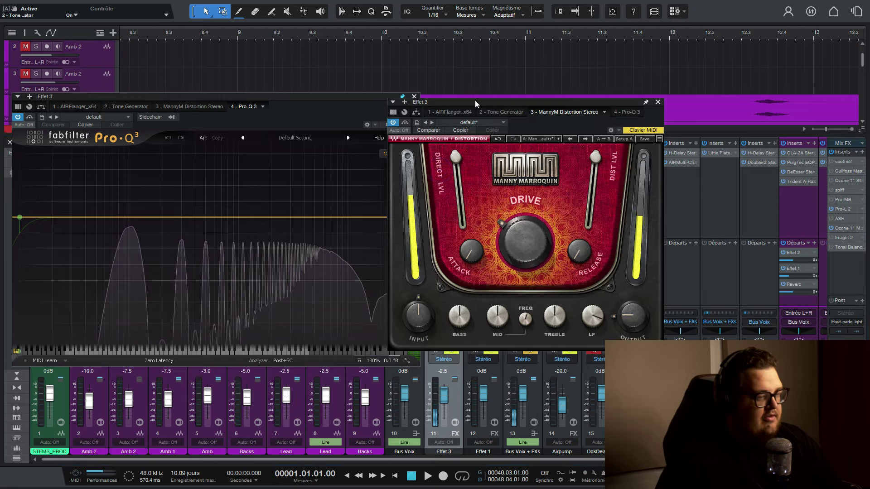
{"action": "left_click_drag", "start_coordinate": [476, 98], "coordinate": [409, 5]}
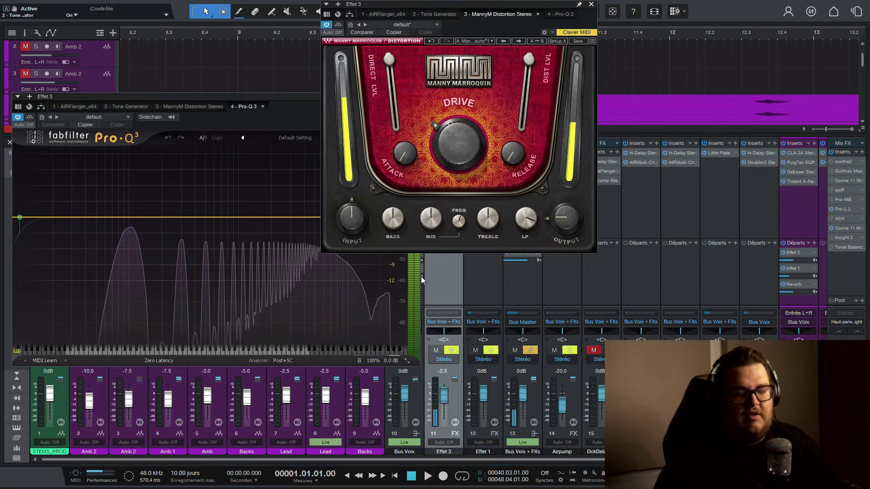
{"action": "left_click_drag", "start_coordinate": [458, 145], "coordinate": [458, 181]}
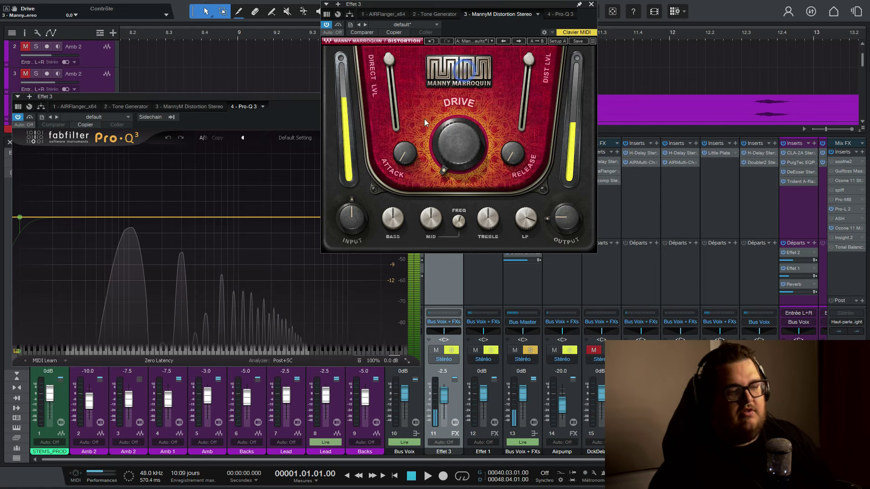
{"action": "left_click", "coordinate": [454, 139]}
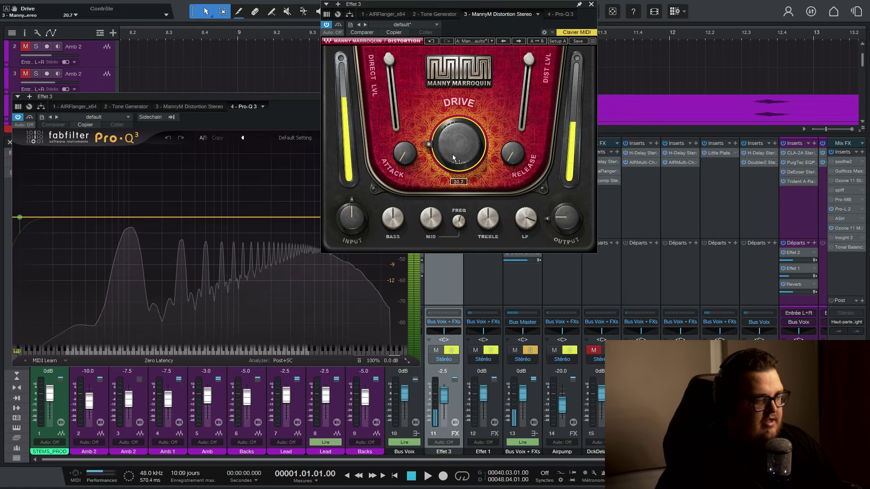
Bypass MannyM Distortion, insert Decapitator before Pro-Q 3 on Effet 3, and test its harmonics with style N
{"action": "left_click", "coordinate": [591, 4]}
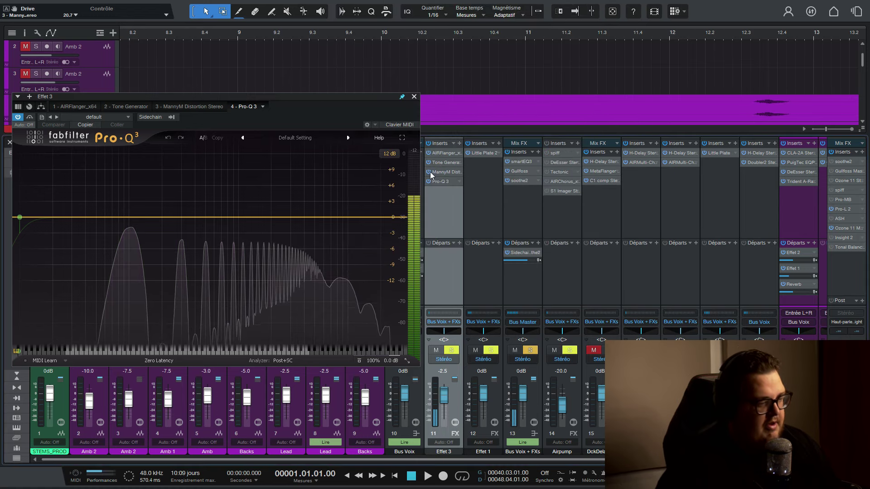
{"action": "left_click", "coordinate": [459, 143]}
{"action": "left_click", "coordinate": [476, 197]}
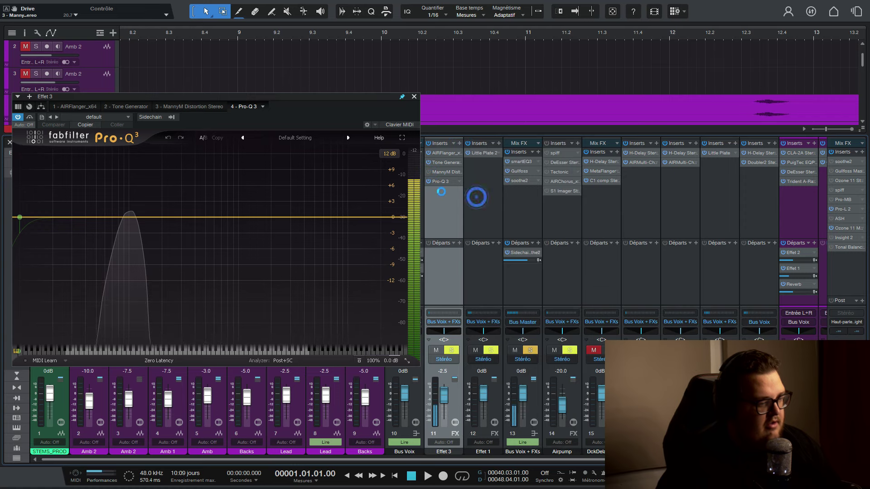
{"action": "left_click_drag", "start_coordinate": [519, 18], "coordinate": [646, 22]}
{"action": "left_click_drag", "start_coordinate": [439, 190], "coordinate": [439, 182]}
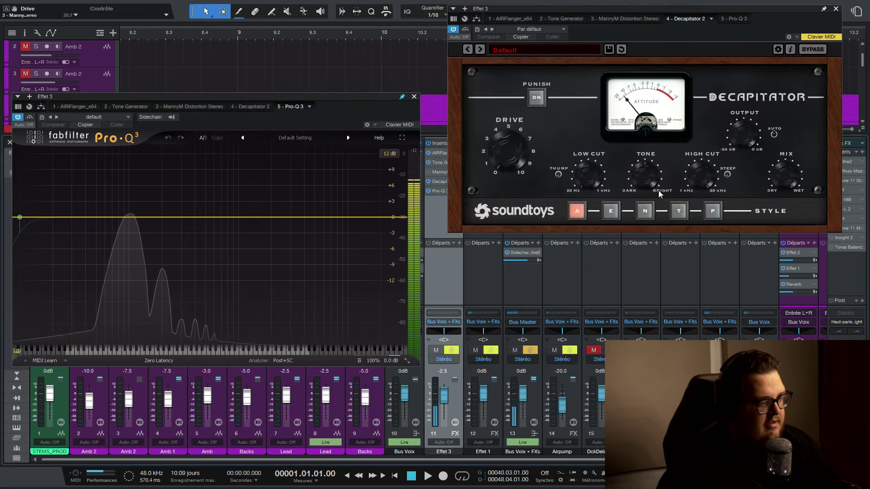
{"action": "left_click", "coordinate": [641, 211]}
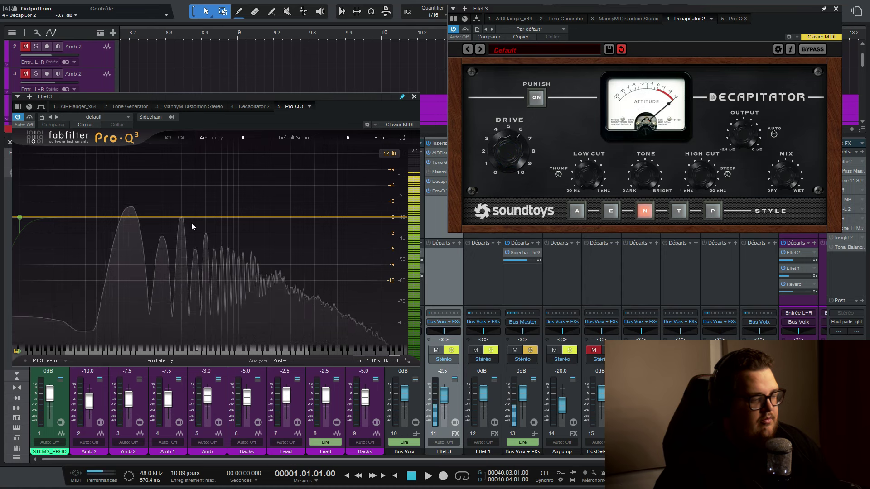
{"action": "left_click", "coordinate": [835, 9]}
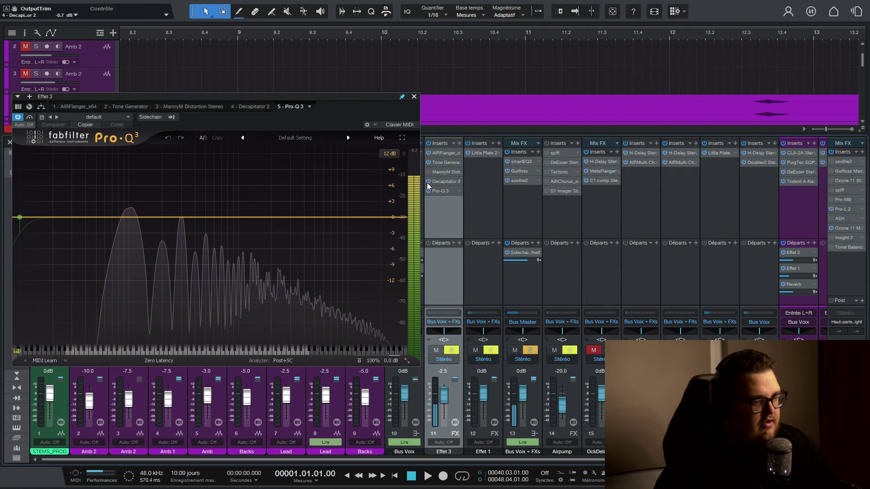
Bypass Decapitator, insert Kramer PIE Stereo before Pro-Q 3 on Effet 3, and set its threshold to -20 dB
{"action": "left_click", "coordinate": [459, 144]}
{"action": "type", "text": "pi"}
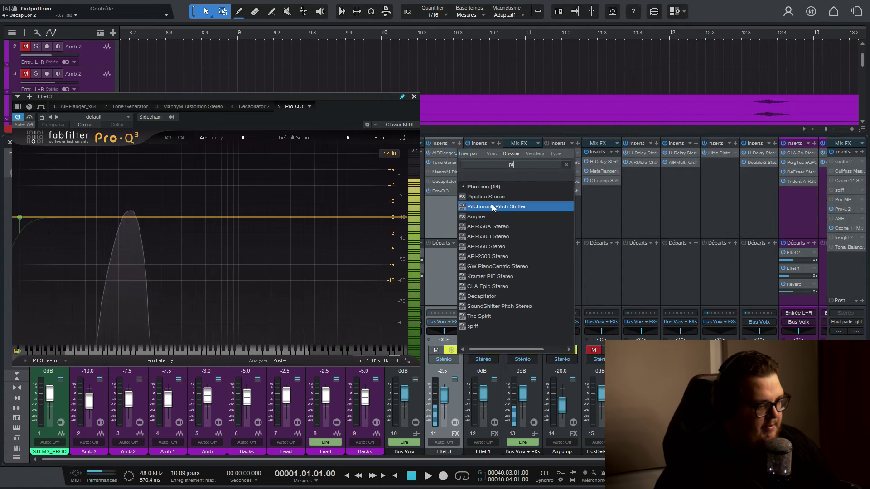
{"action": "type", "text": "e"}
{"action": "left_click", "coordinate": [489, 196]}
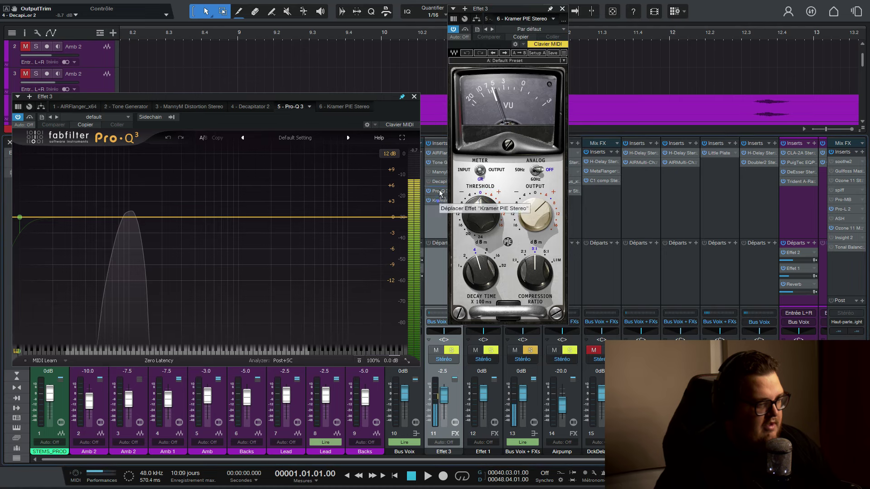
{"action": "left_click_drag", "start_coordinate": [439, 192], "coordinate": [438, 189]}
{"action": "left_click_drag", "start_coordinate": [480, 213], "coordinate": [480, 195]}
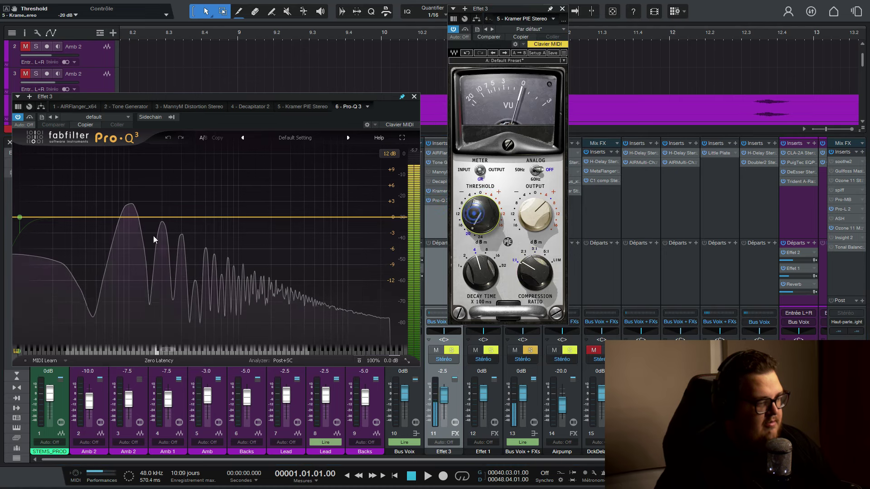
{"action": "left_click", "coordinate": [562, 9]}
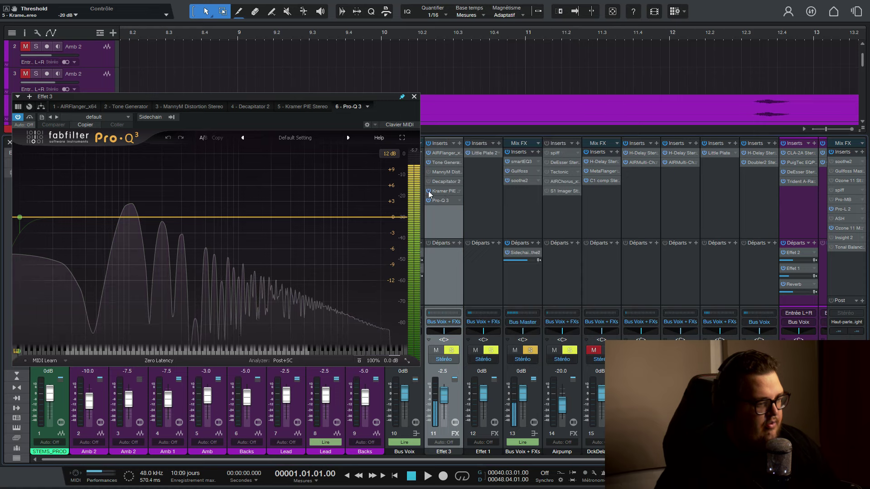
Bypass Kramer PIE and insert CLA-2A Stereo before Pro-Q 3 on Effet 3
{"action": "left_click", "coordinate": [459, 143]}
{"action": "type", "text": "la"}
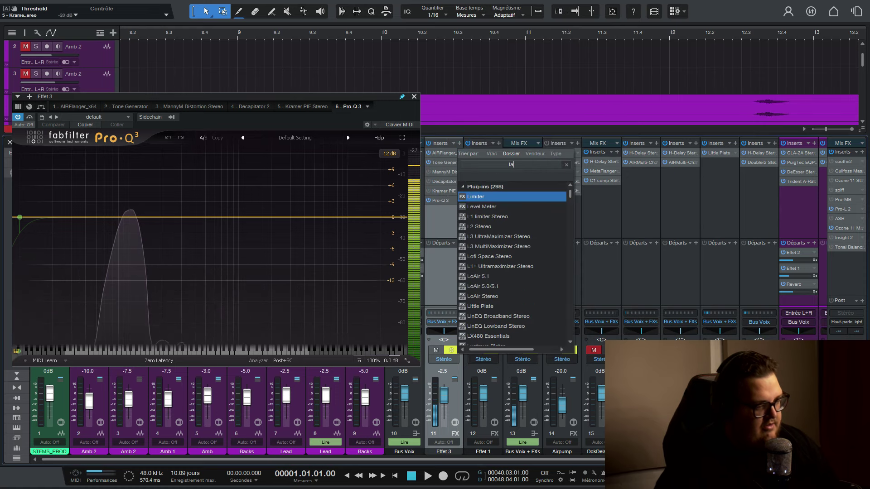
{"action": "scroll", "coordinate": [497, 327], "scroll_direction": "down", "scroll_amount": 3}
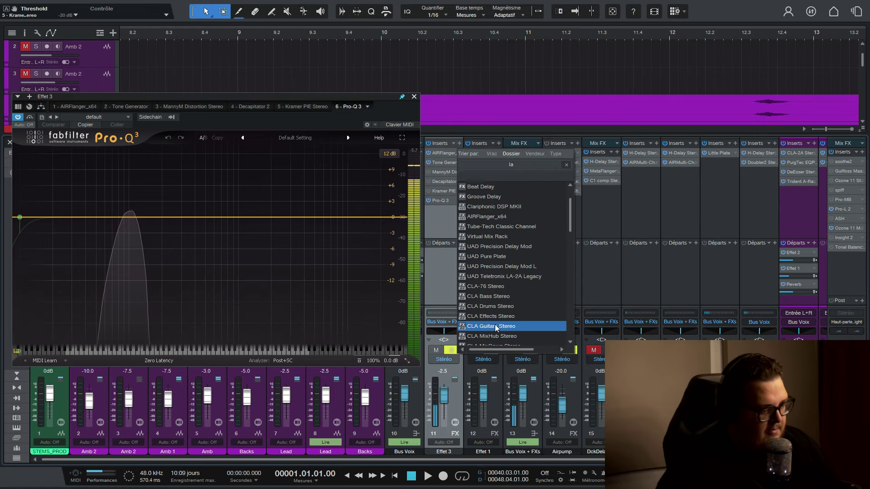
{"action": "scroll", "coordinate": [496, 327], "scroll_direction": "down", "scroll_amount": 1}
{"action": "key", "text": "BackSpace"}
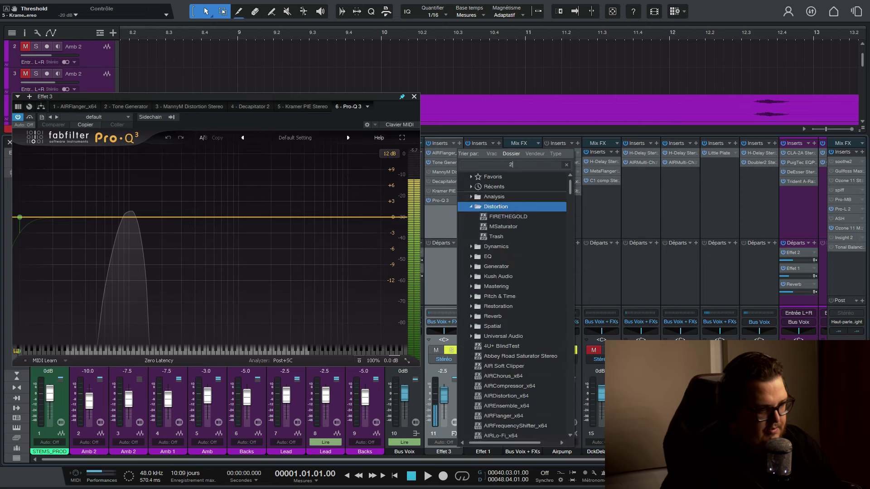
{"action": "type", "text": "cla-2a"}
{"action": "key", "text": "Down"}
{"action": "key", "text": "Down"}
{"action": "key", "text": "Return"}
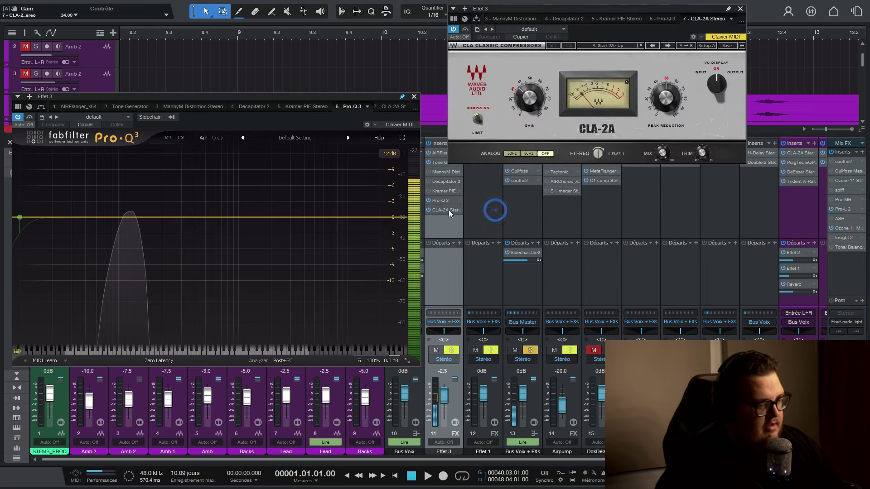
{"action": "left_click_drag", "start_coordinate": [448, 211], "coordinate": [446, 200]}
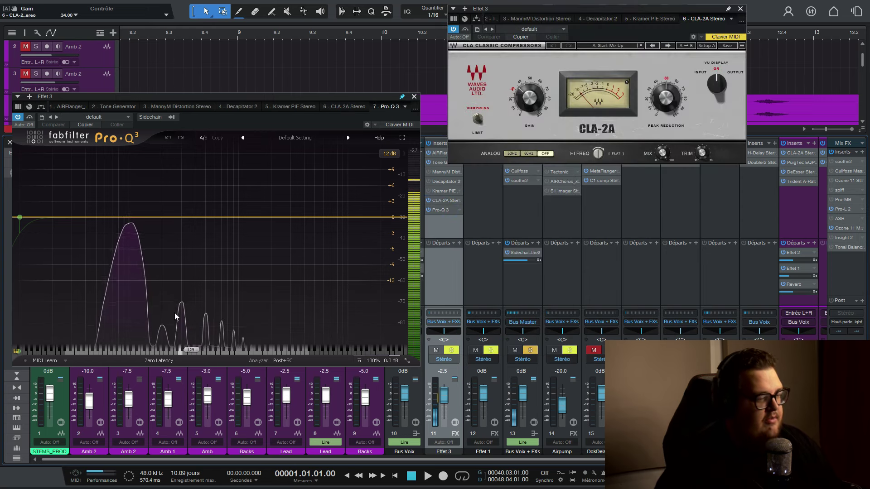
Try a higher Tone Generator level into CLA-2A and reset it to -12 dB
{"action": "left_click", "coordinate": [434, 163]}
{"action": "left_click_drag", "start_coordinate": [364, 123], "coordinate": [366, 108]}
{"action": "double_click", "coordinate": [366, 108]}
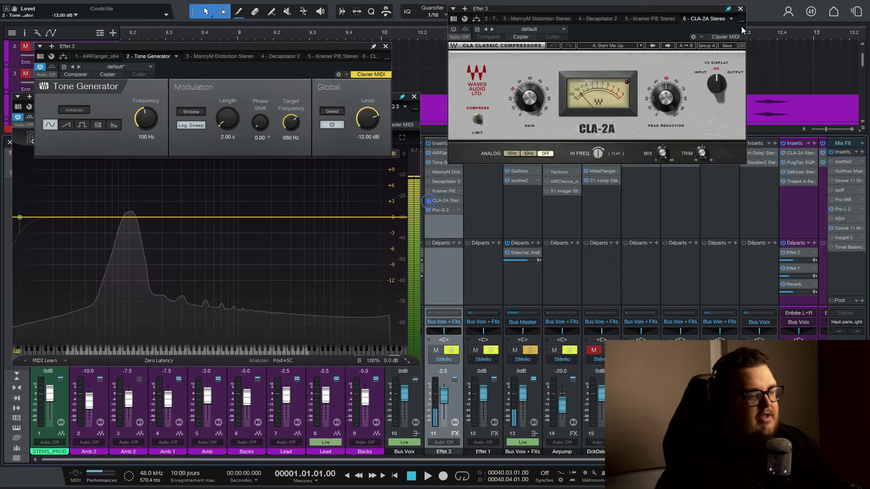
Bypass CLA-2A and insert CLA-76 Stereo before Pro-Q 3 on Effet 3
{"action": "left_click", "coordinate": [434, 201]}
{"action": "left_click", "coordinate": [459, 143]}
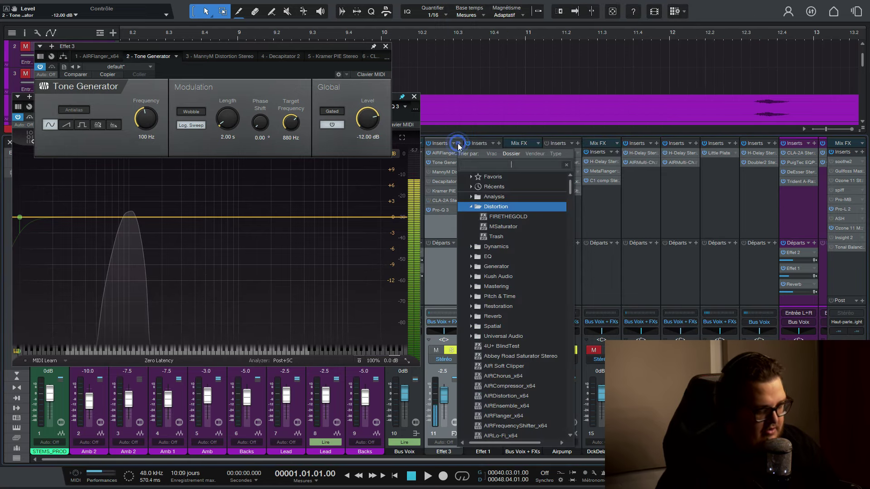
{"action": "type", "text": "cla"}
{"action": "left_click", "coordinate": [488, 219]}
{"action": "left_click_drag", "start_coordinate": [435, 222], "coordinate": [435, 209]}
Test CLA-76 with compression off, more input and output at -30.7, and close it along with the Pro-Q 3 analyzer
{"action": "left_click", "coordinate": [345, 156]}
{"action": "left_click_drag", "start_coordinate": [84, 139], "coordinate": [84, 128]}
{"action": "left_click_drag", "start_coordinate": [138, 133], "coordinate": [138, 147]}
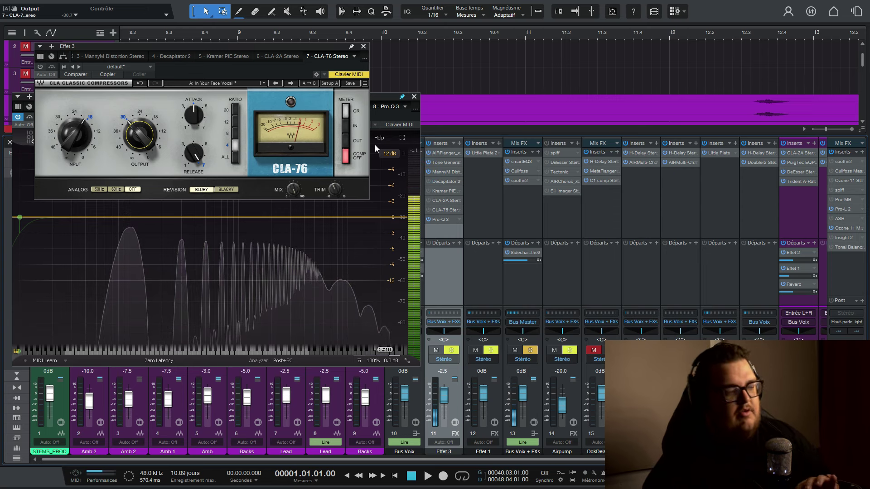
{"action": "left_click", "coordinate": [364, 46]}
{"action": "left_click", "coordinate": [414, 96]}
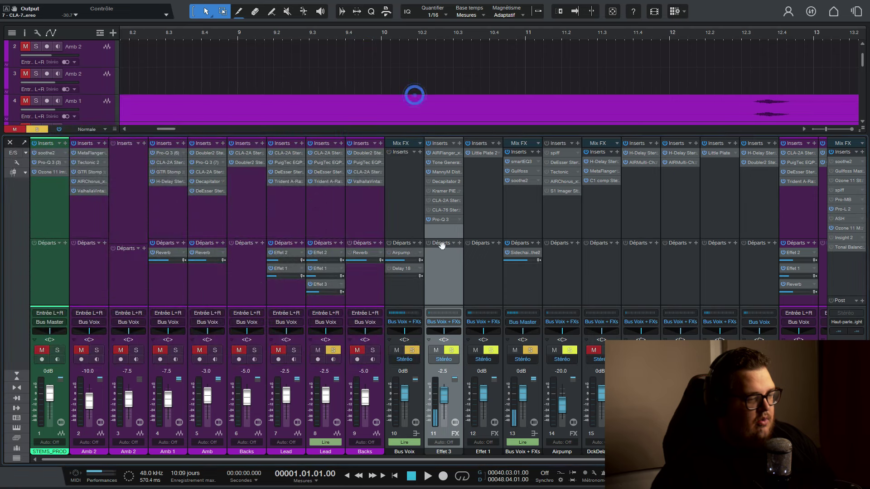